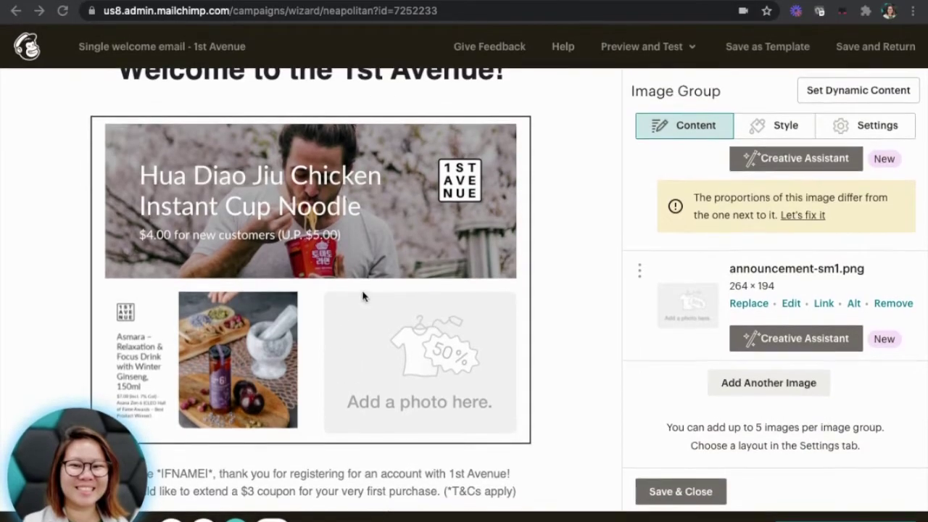
# From the empty image slot, create new Creative Assistant designs with the Sell Products objective
pyautogui.click(809, 344)
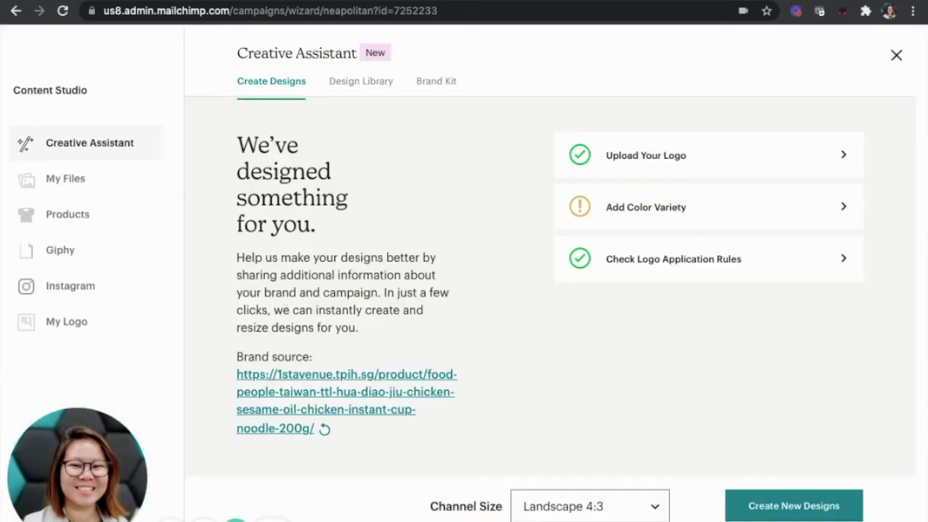
pyautogui.scroll(-2, 700, 234)
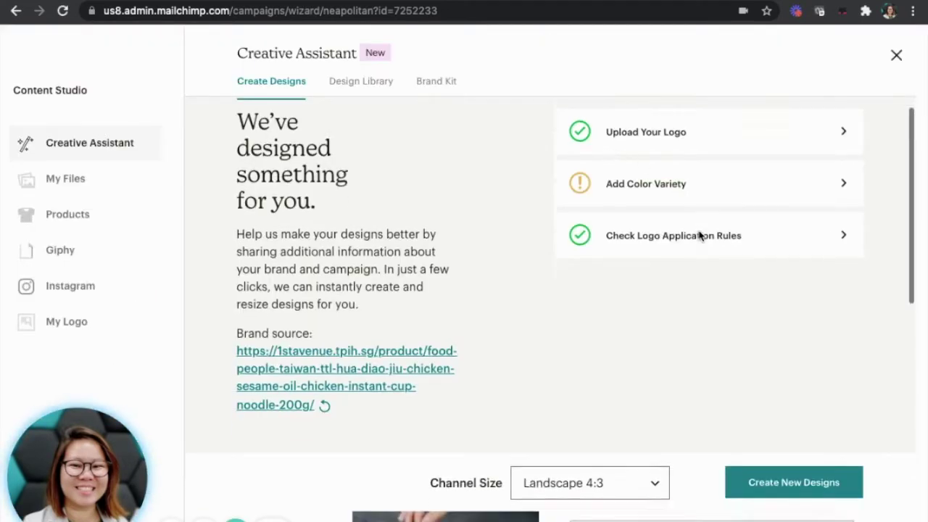
pyautogui.scroll(2, 668, 184)
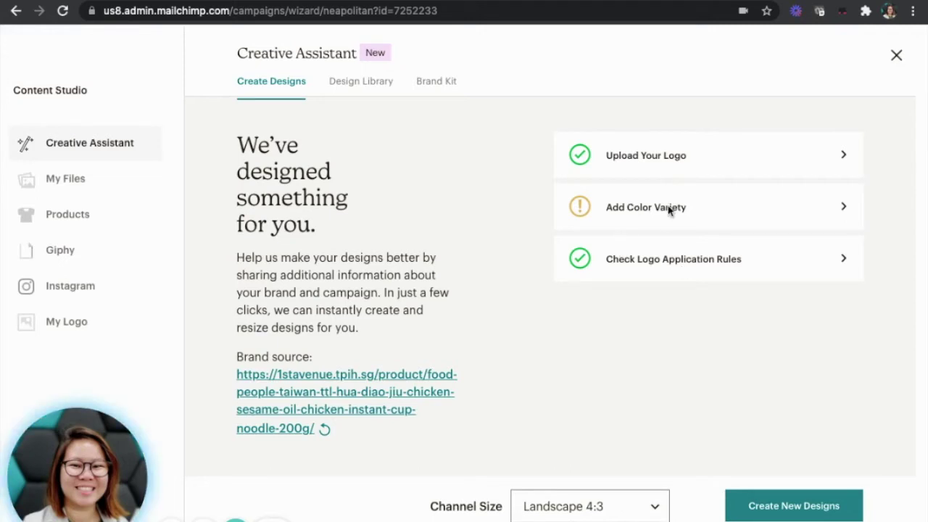
pyautogui.scroll(-4, 669, 210)
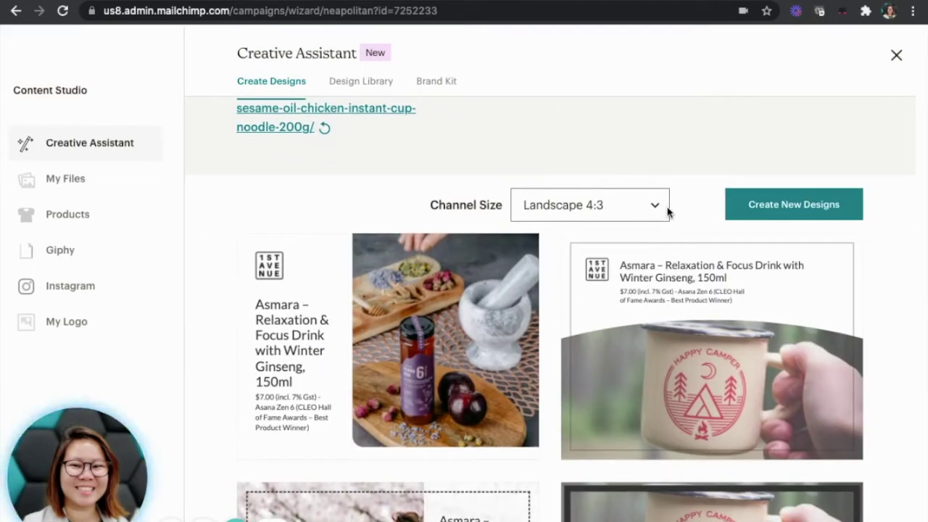
pyautogui.click(798, 204)
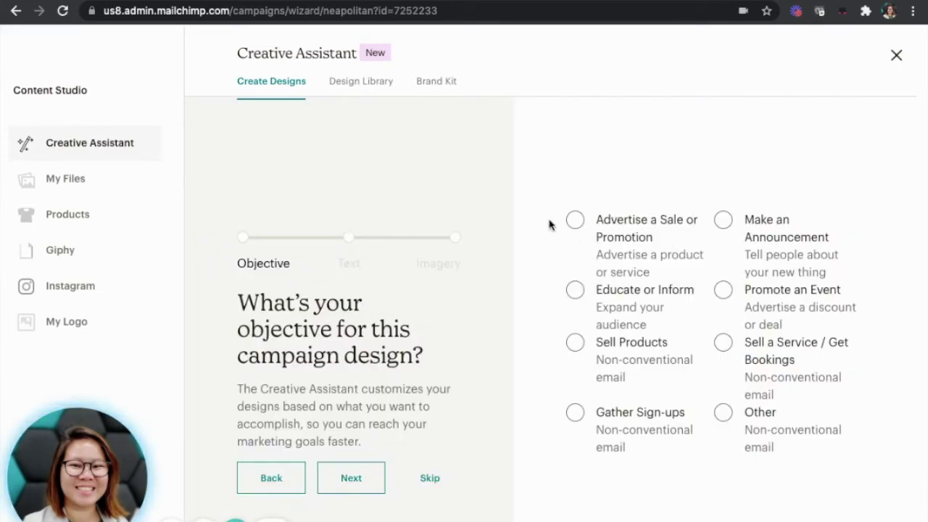
pyautogui.click(577, 343)
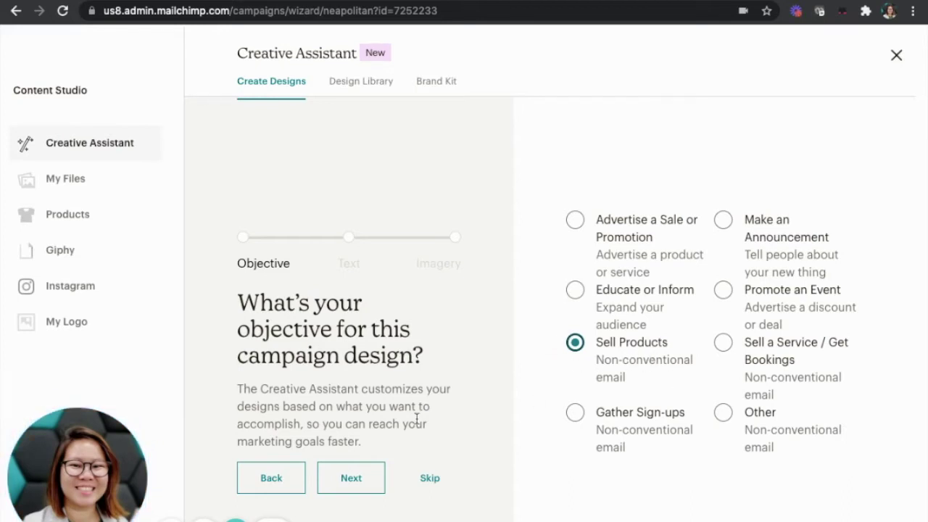
pyautogui.click(360, 482)
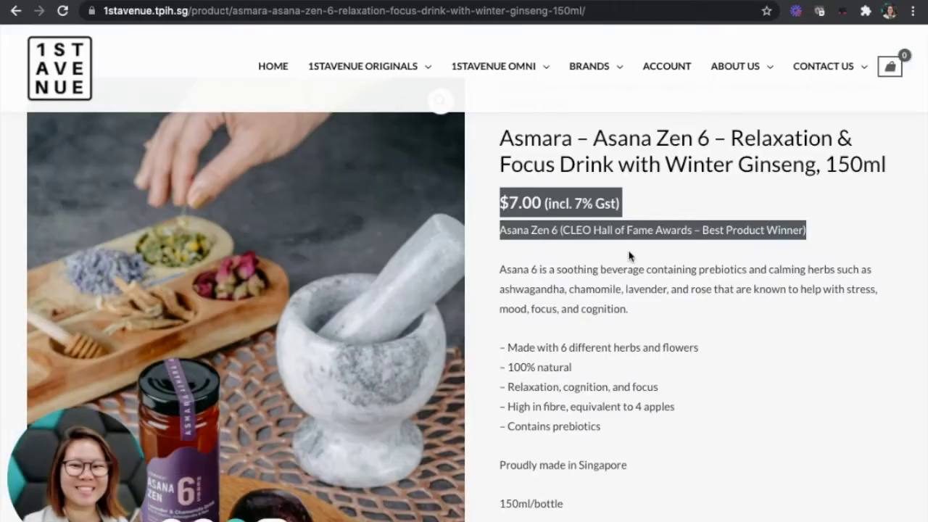
# Go to the 1st Avenue store home page and open the Snacks & Beverages category
pyautogui.scroll(-5, 629, 252)
pyautogui.scroll(-10, 629, 251)
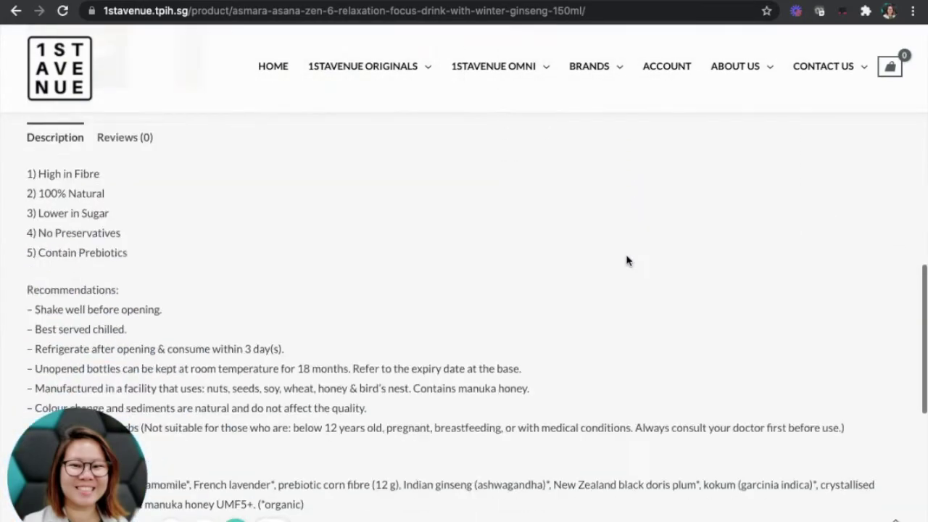
pyautogui.scroll(-3, 627, 257)
pyautogui.scroll(10, 628, 261)
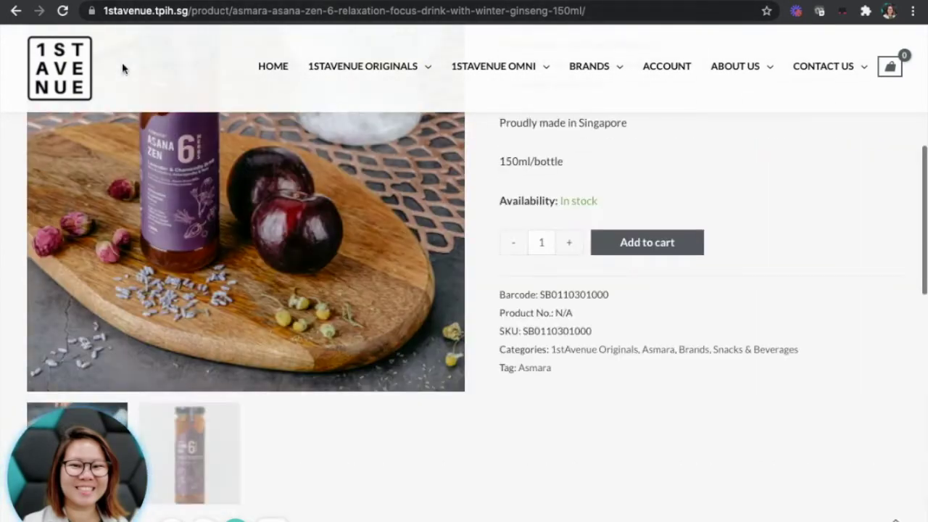
pyautogui.click(81, 76)
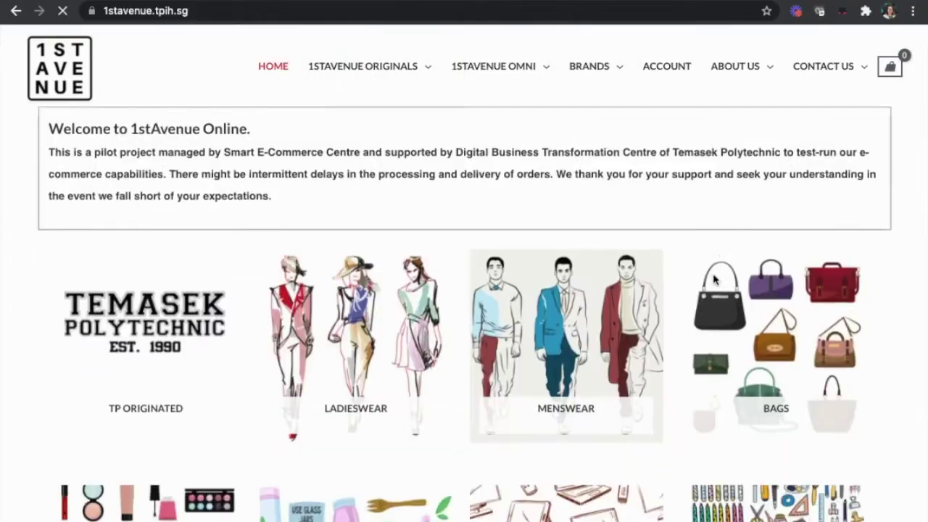
pyautogui.scroll(-5, 714, 279)
pyautogui.scroll(-3, 714, 279)
pyautogui.click(341, 267)
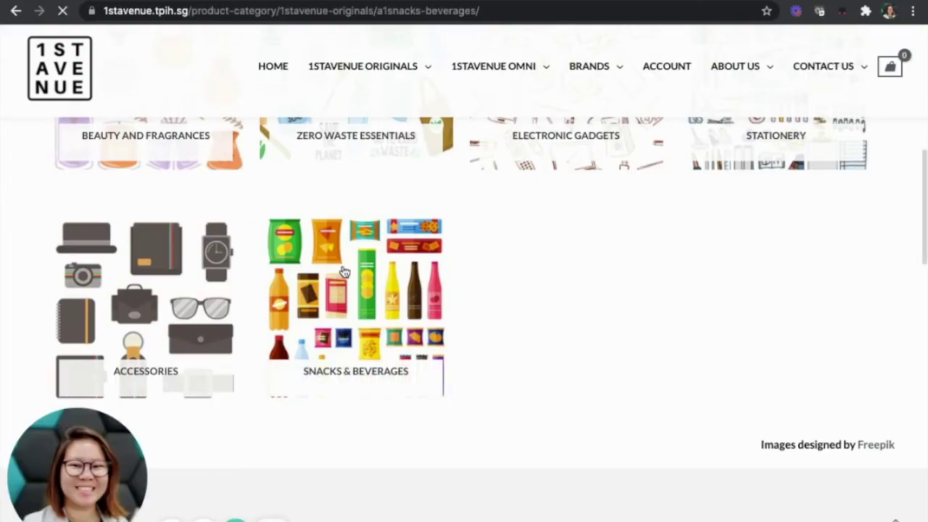
# Open the Asmara Astri Herbal 33 product page, then return to Mailchimp
pyautogui.scroll(-3, 518, 269)
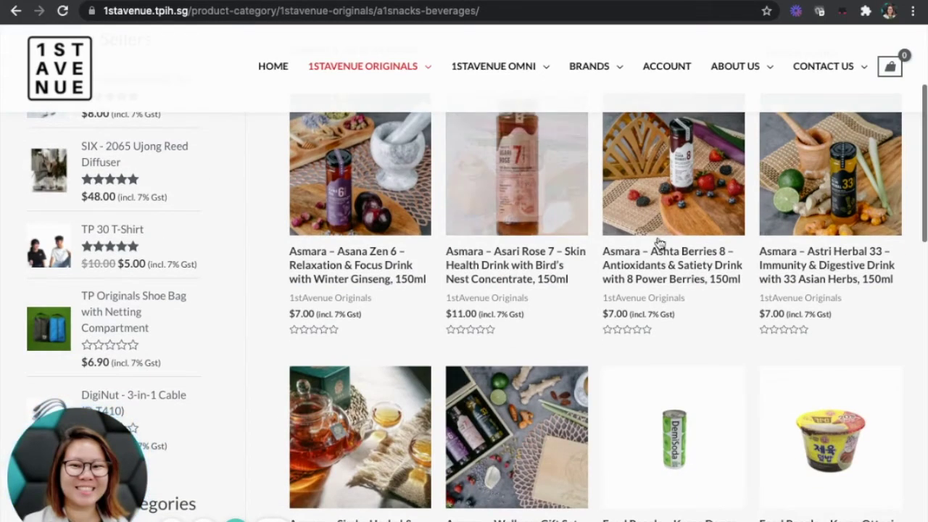
pyautogui.scroll(-4, 768, 284)
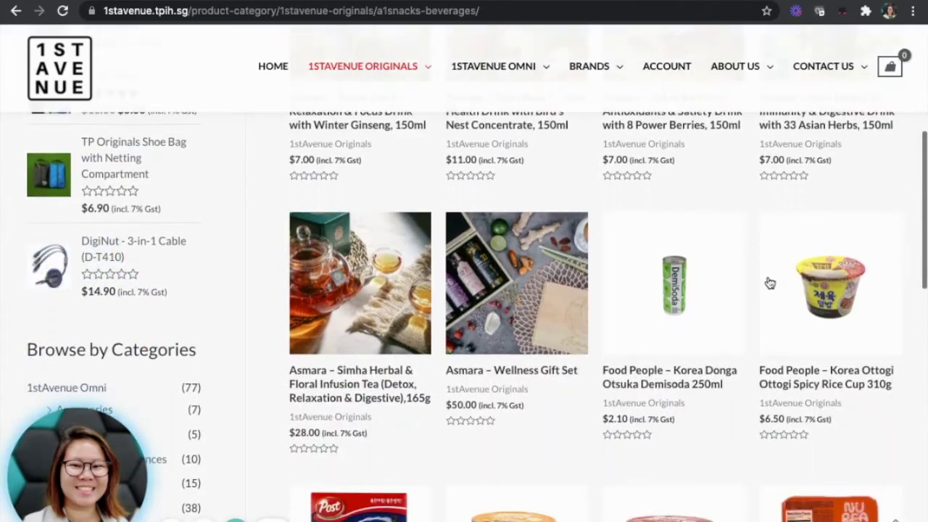
pyautogui.scroll(5, 580, 261)
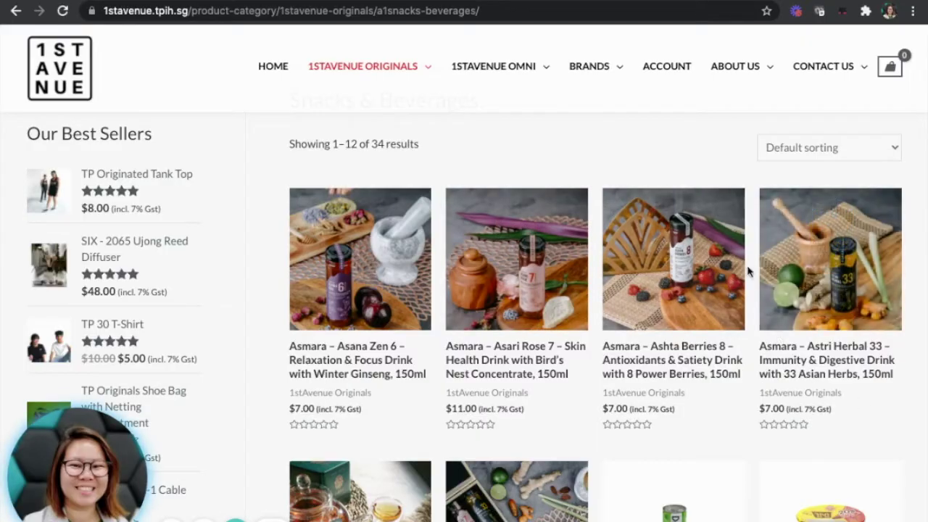
pyautogui.click(824, 287)
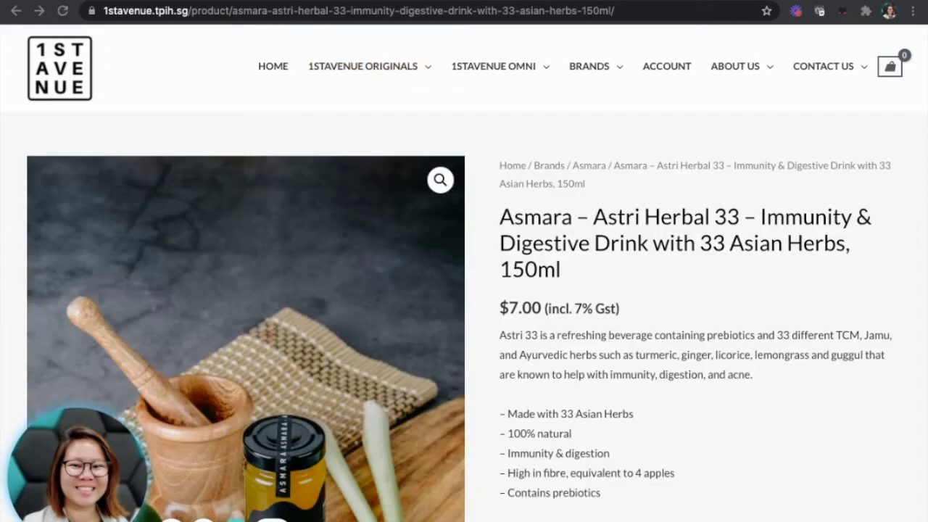
pyautogui.click(154, 2)
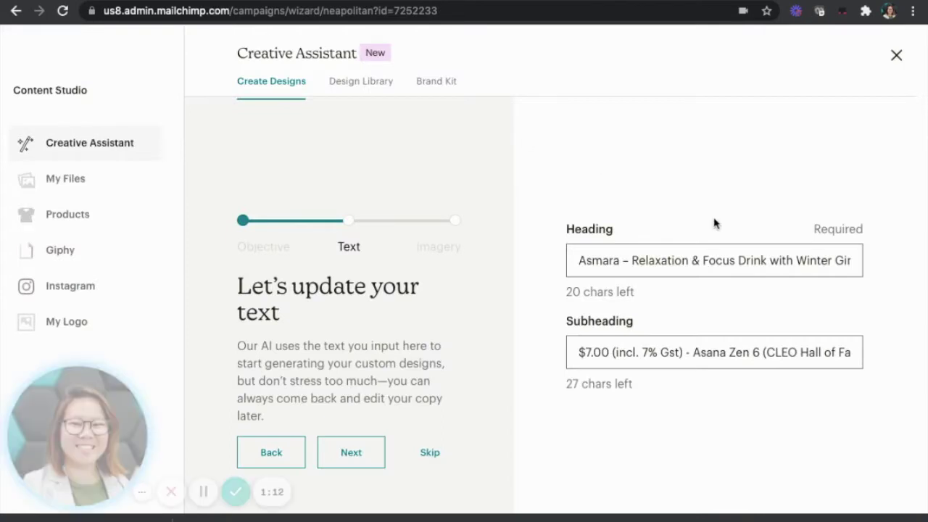
# Copy the Astri Herbal 33 product title from the store into the design heading
pyautogui.click(599, 260)
pyautogui.click(633, 352)
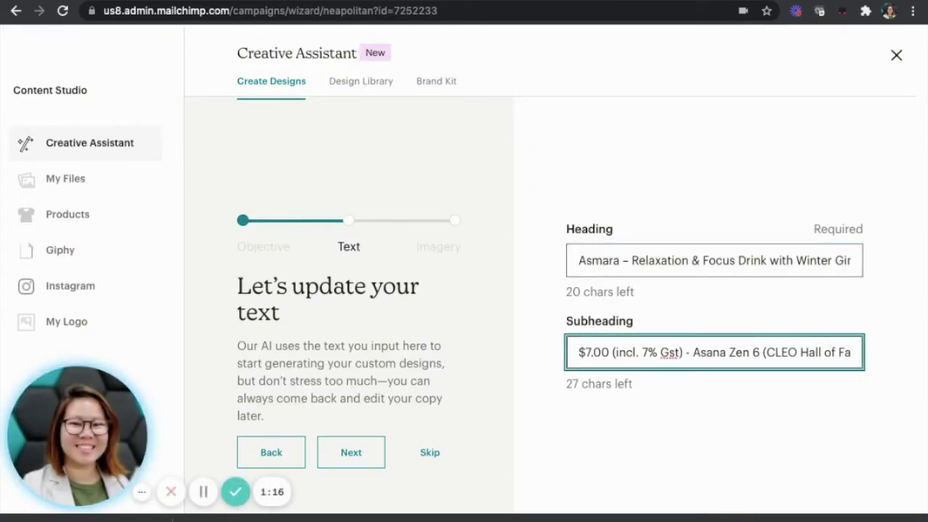
pyautogui.hotkey('ctrl', 'Tab')
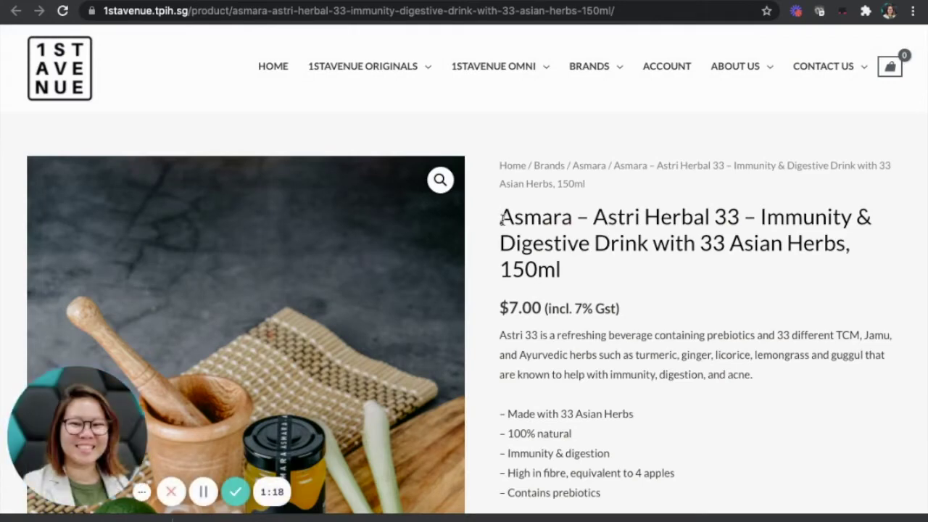
pyautogui.moveTo(499, 214); pyautogui.dragTo(599, 276)
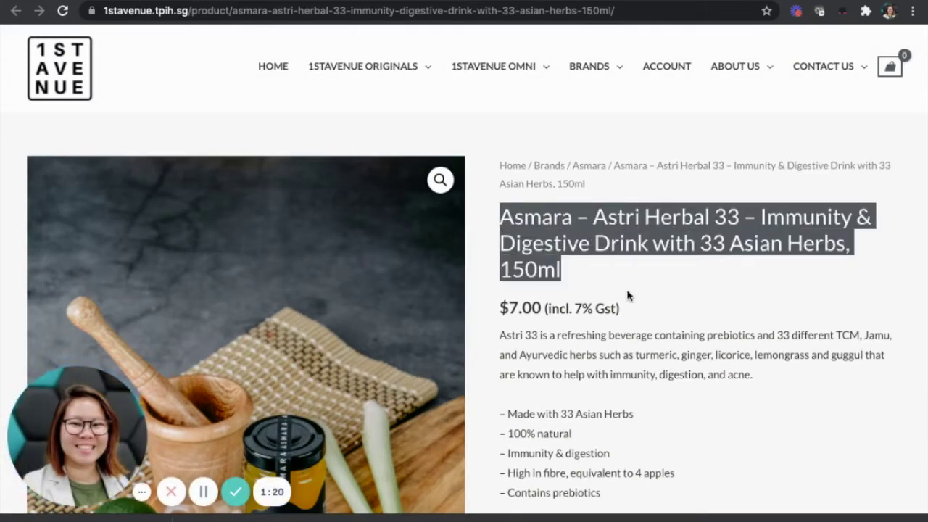
pyautogui.click(183, 2)
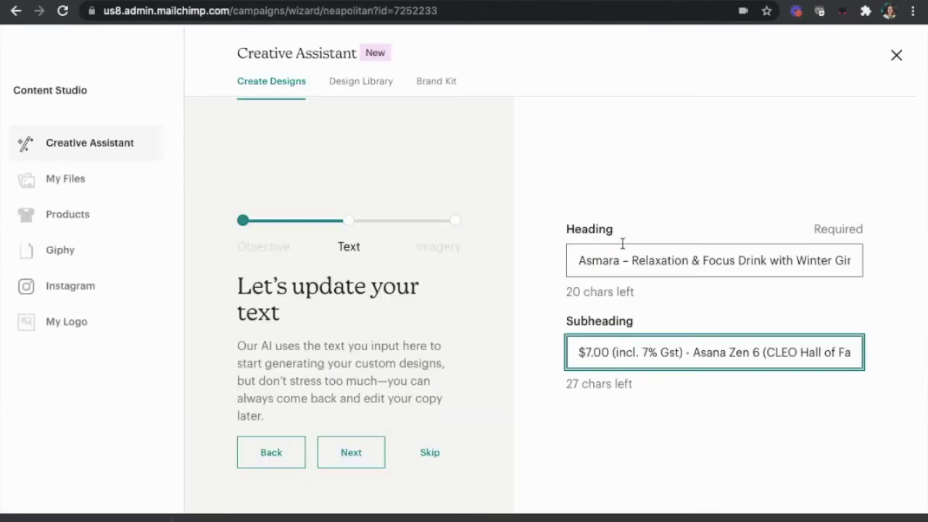
pyautogui.click(631, 254)
pyautogui.hotkey('ctrl', 'a')
pyautogui.write('Asmara – Immunity & Digestive Drink with 33 Asian Herbs, 150ml')
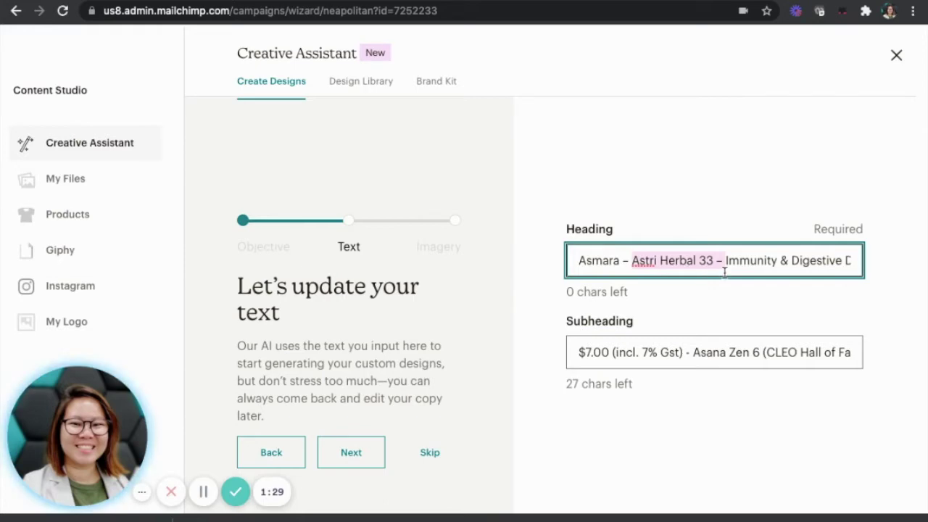
# Trim 'Astri Herbal 33' from the heading and copy the '$7.00 (incl. 7% Gst)' price
pyautogui.press('BackSpace')
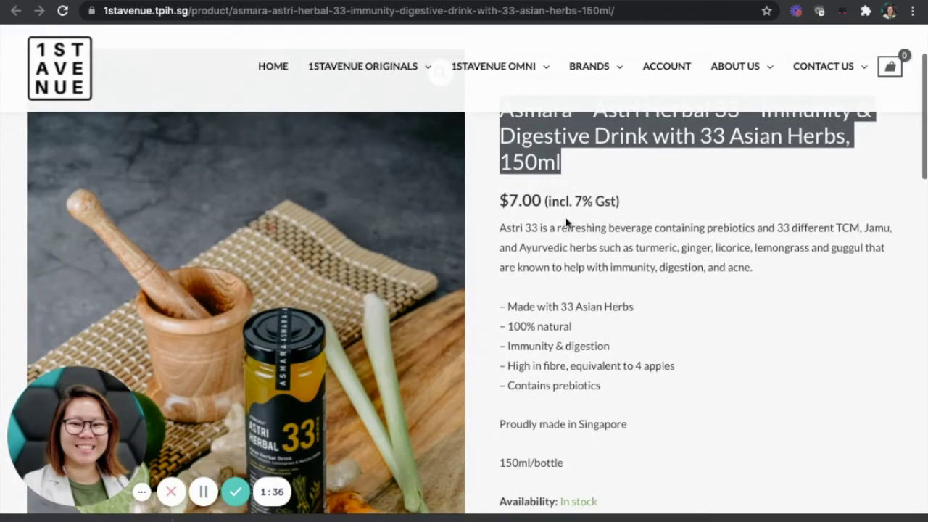
pyautogui.scroll(1, 576, 217)
pyautogui.moveTo(629, 214); pyautogui.dragTo(499, 211)
pyautogui.hotkey('ctrl', 'c')
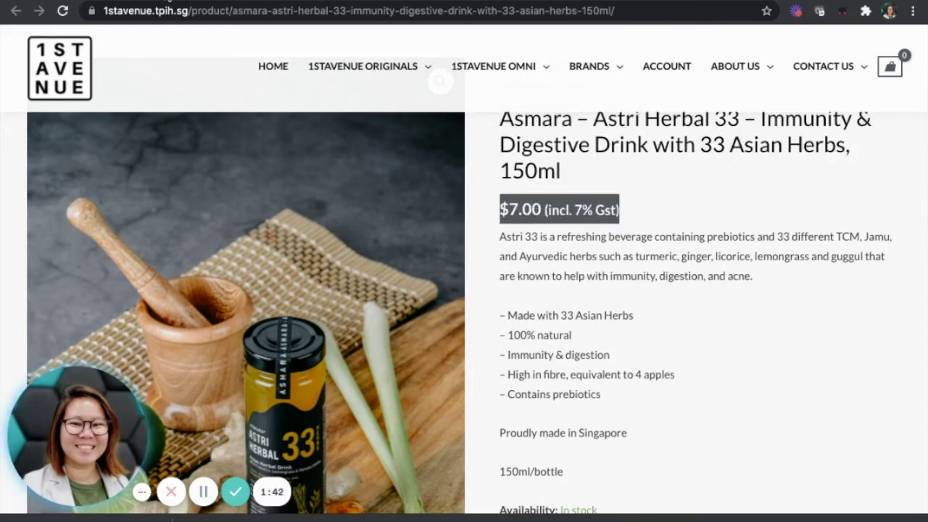
pyautogui.hotkey('ctrl', 'Tab')
# Fill the subheading with the price, ' - ', and 'Proudly made in Singapore' copied from the store
pyautogui.click(759, 352)
pyautogui.hotkey('ctrl', 'a')
pyautogui.hotkey('ctrl', 'v')
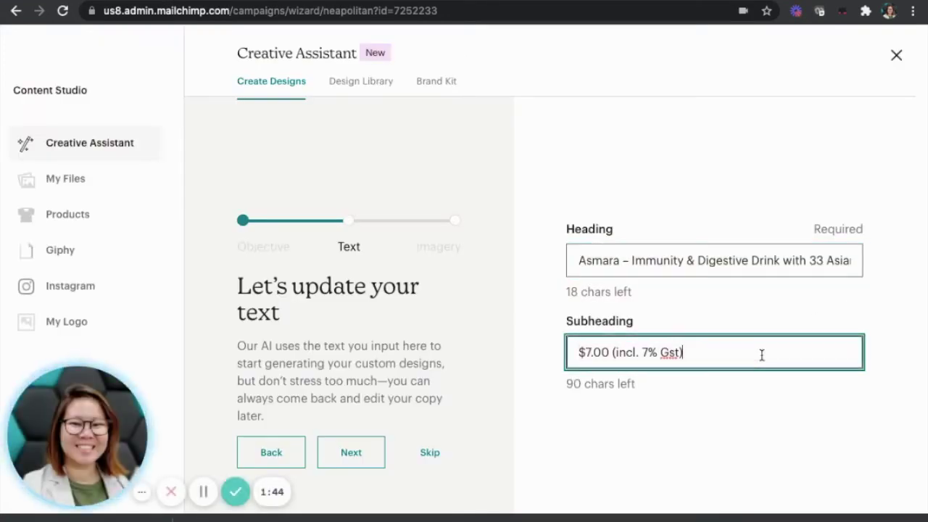
pyautogui.write('-')
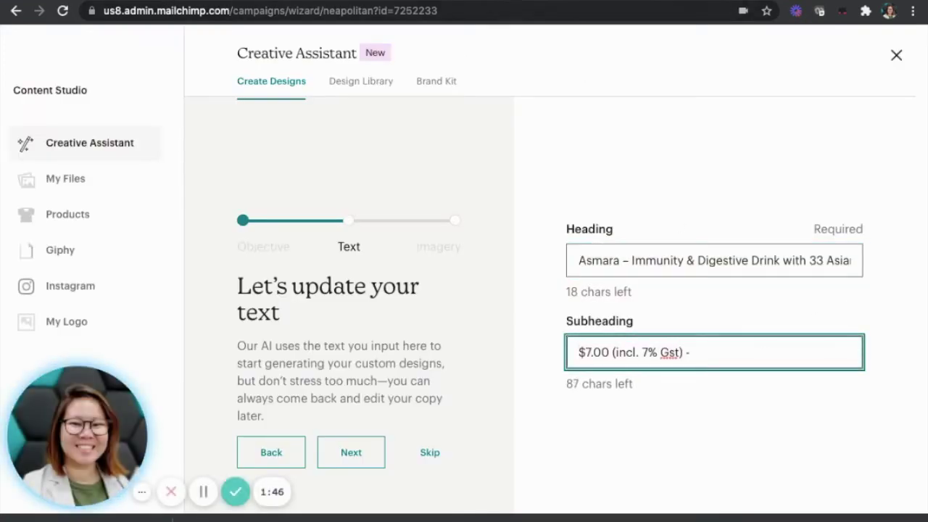
pyautogui.hotkey('ctrl', 'shift', 'Tab')
pyautogui.scroll(-1, 631, 327)
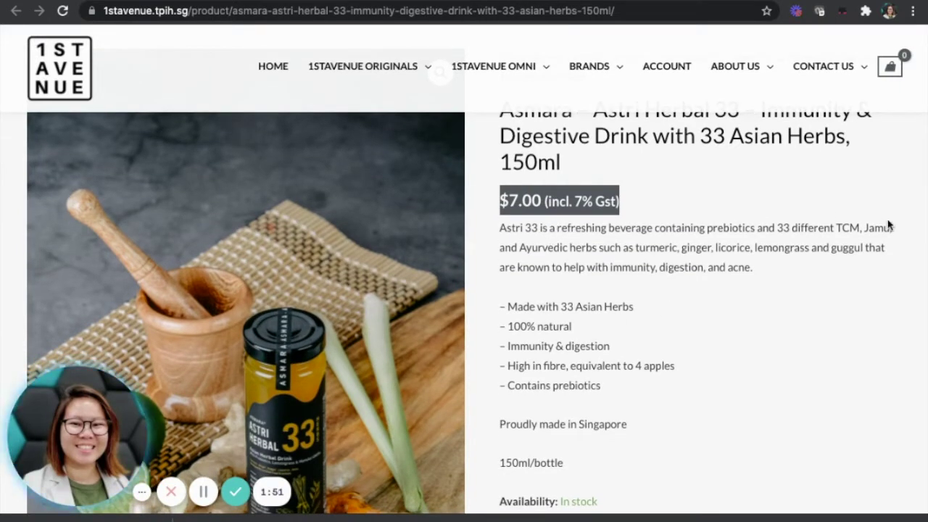
pyautogui.scroll(-3, 662, 367)
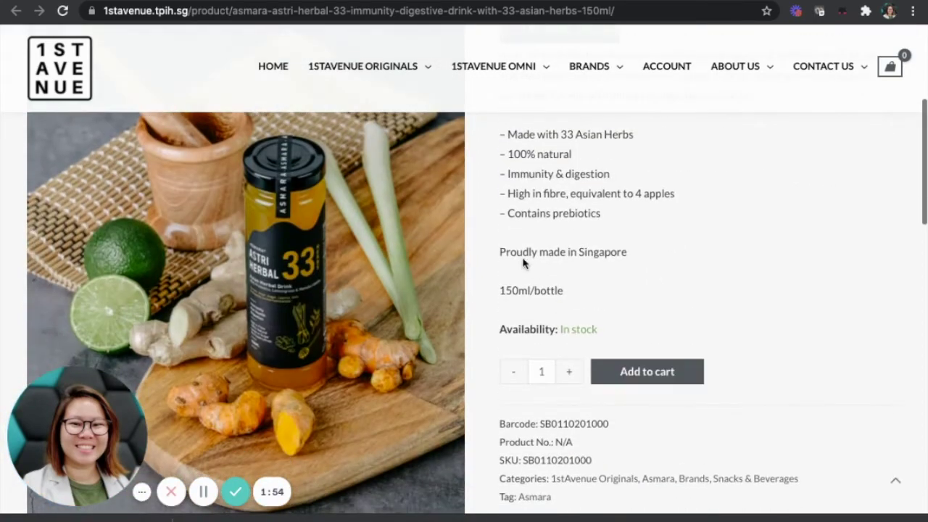
pyautogui.moveTo(500, 251); pyautogui.dragTo(658, 261)
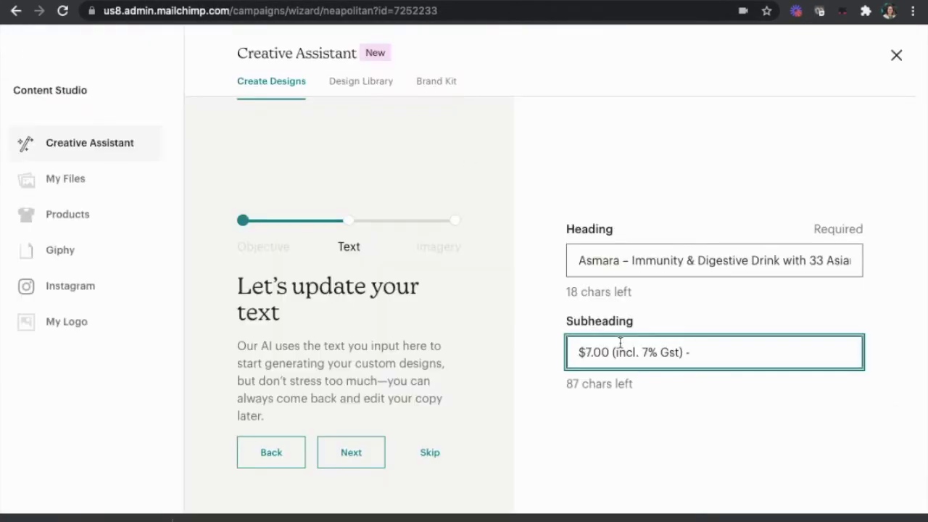
pyautogui.write('Proudly made in Singapore')
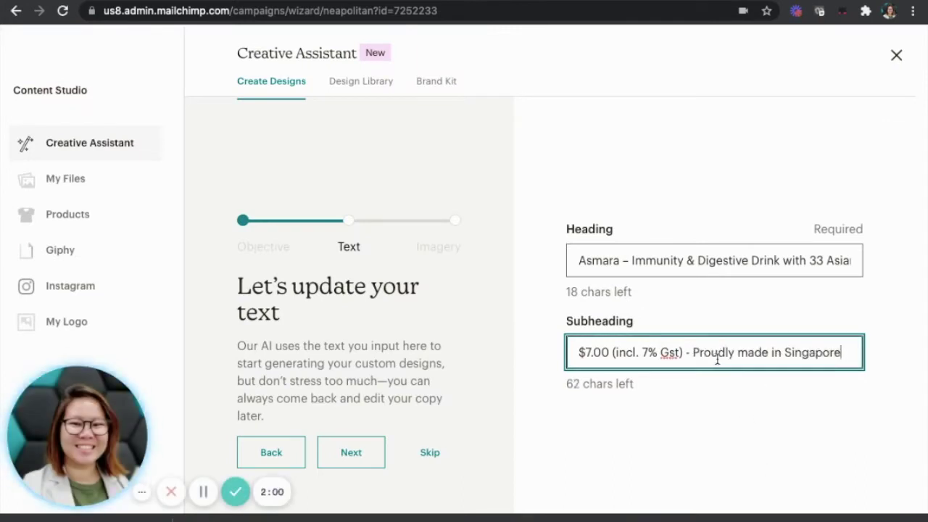
# Move to the imagery step and remove both mug photos
pyautogui.click(364, 454)
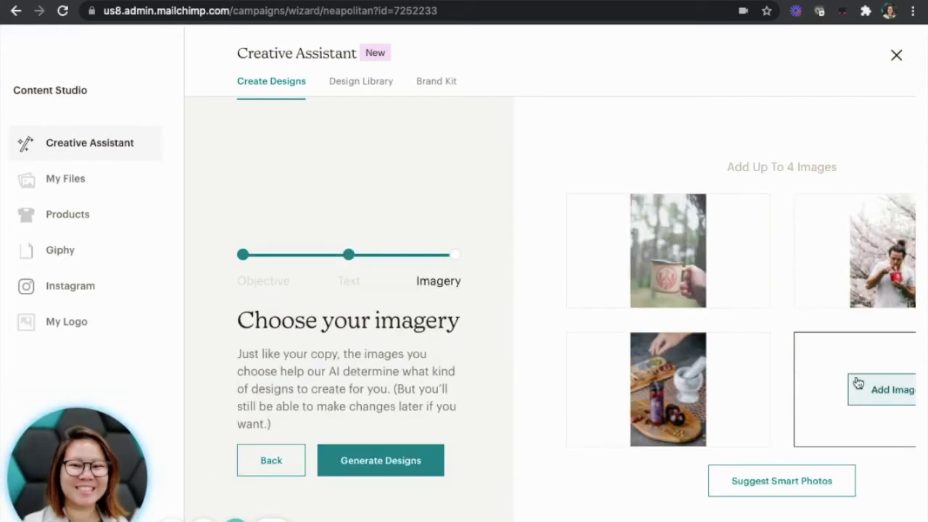
pyautogui.moveTo(696, 257)
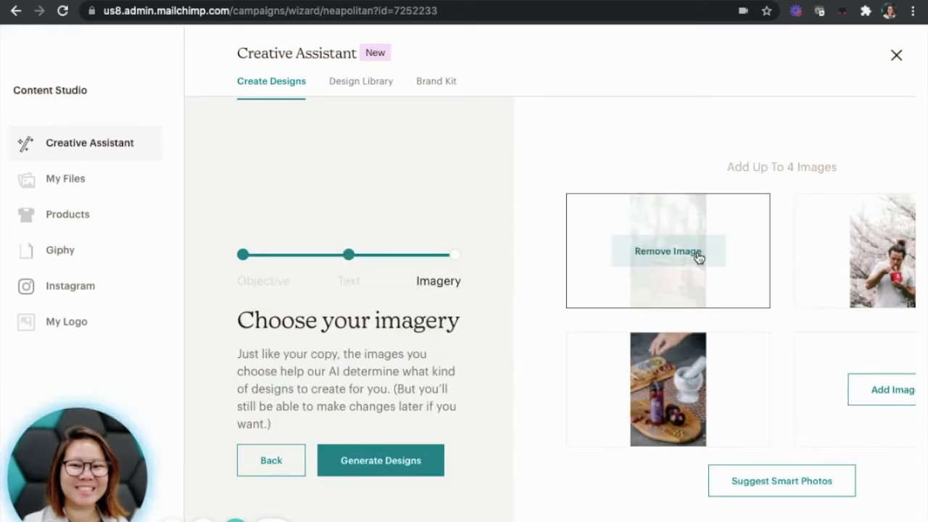
pyautogui.click(698, 258)
pyautogui.click(874, 253)
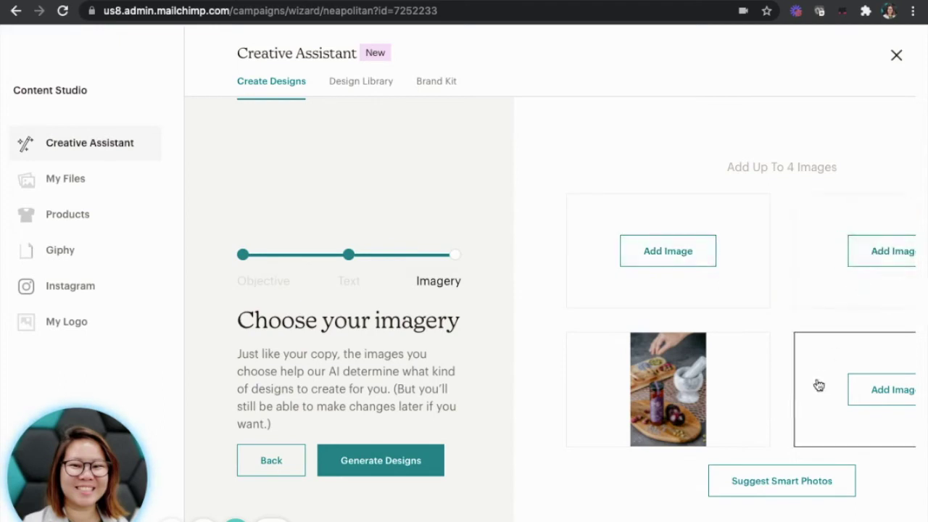
# Add the previously uploaded Asmara product photo and generate the designs
pyautogui.click(681, 263)
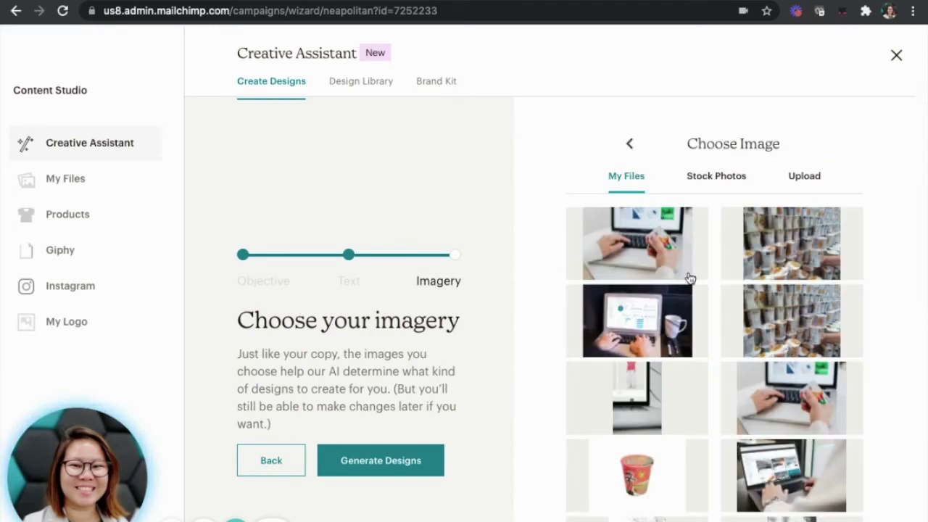
pyautogui.click(805, 176)
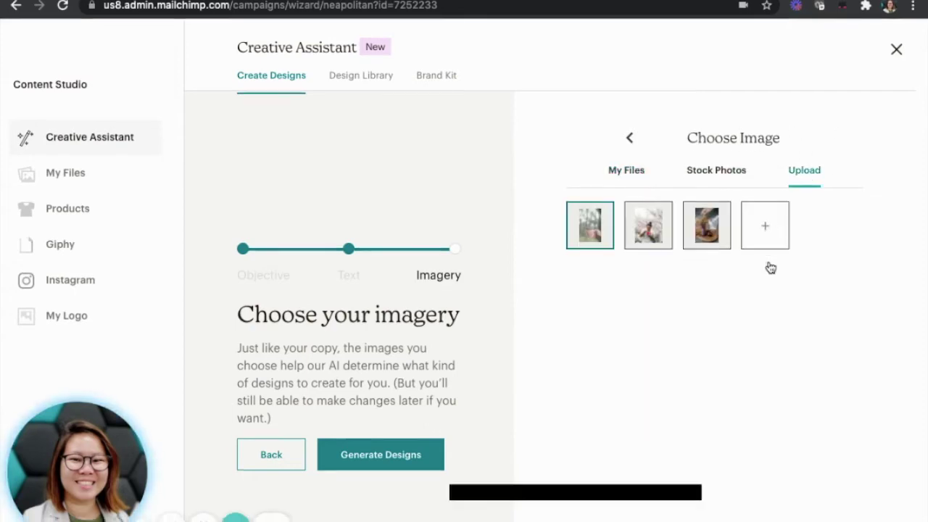
pyautogui.click(706, 231)
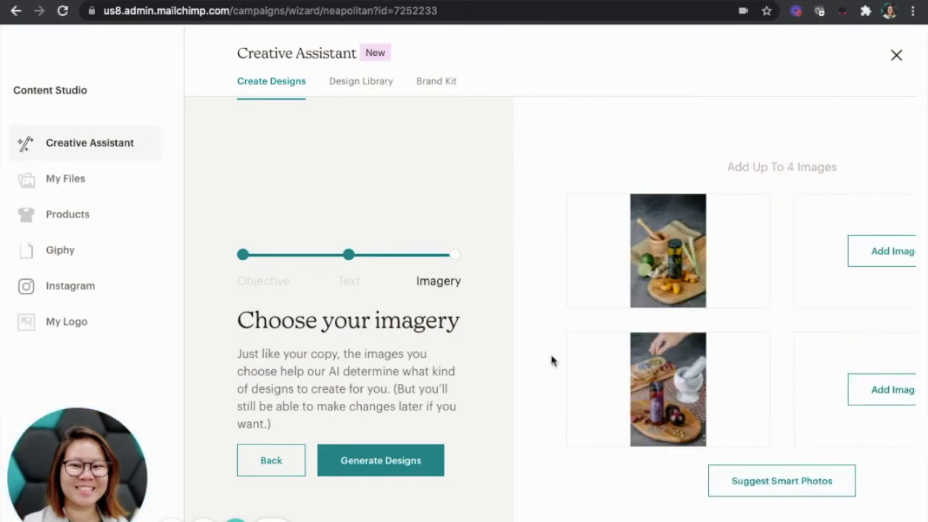
pyautogui.moveTo(643, 397)
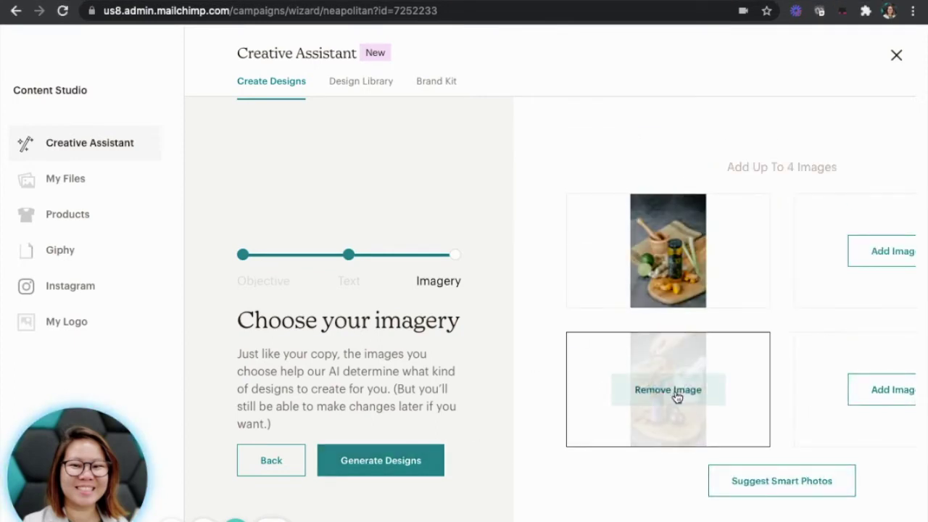
pyautogui.click(379, 462)
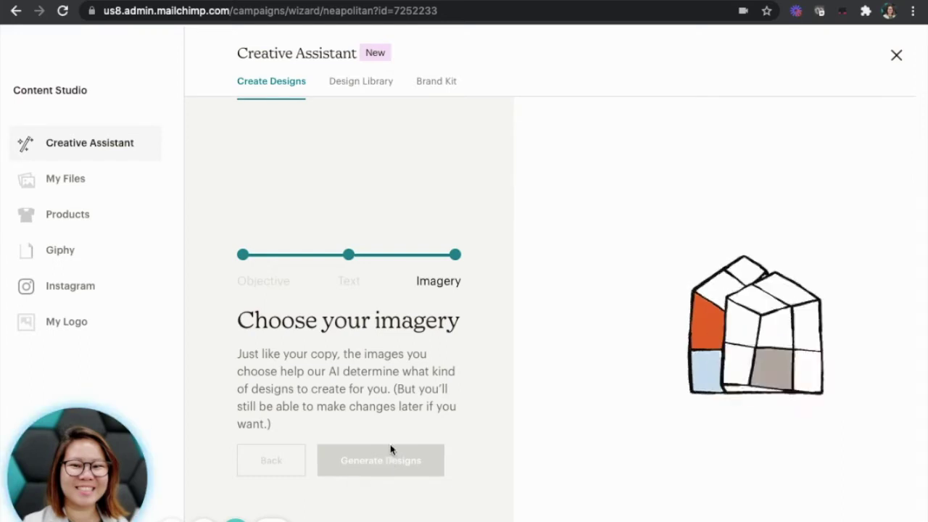
# Switch the generated designs to the Square 1:1 size
pyautogui.scroll(3, 492, 324)
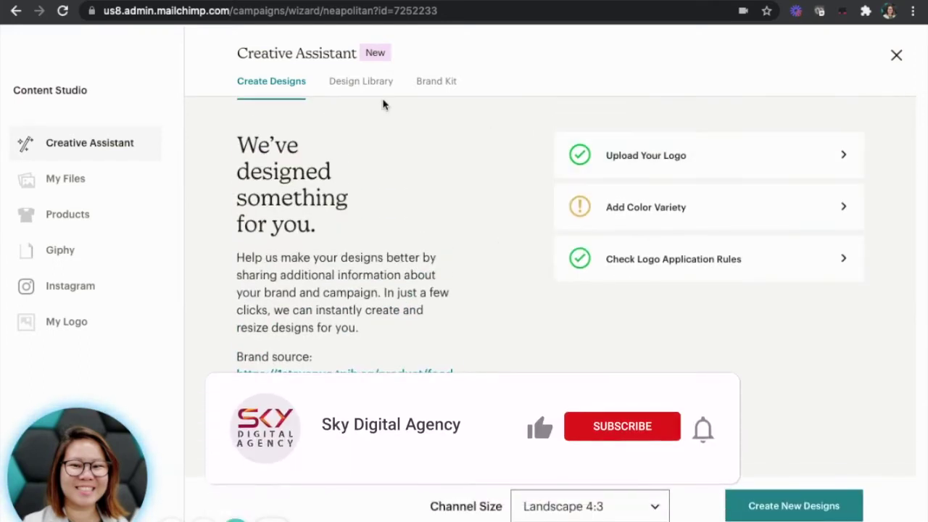
pyautogui.moveTo(255, 145); pyautogui.dragTo(384, 228)
pyautogui.click(483, 268)
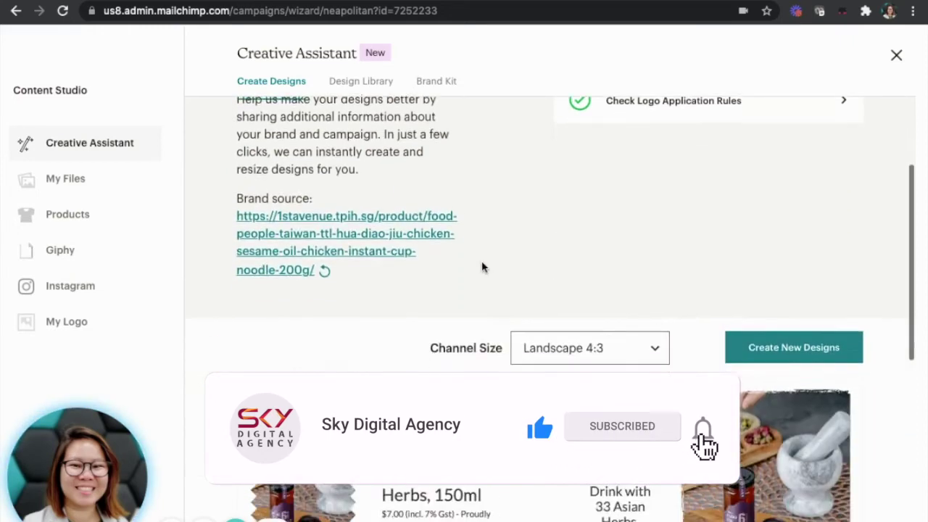
pyautogui.scroll(-3, 482, 268)
pyautogui.click(622, 129)
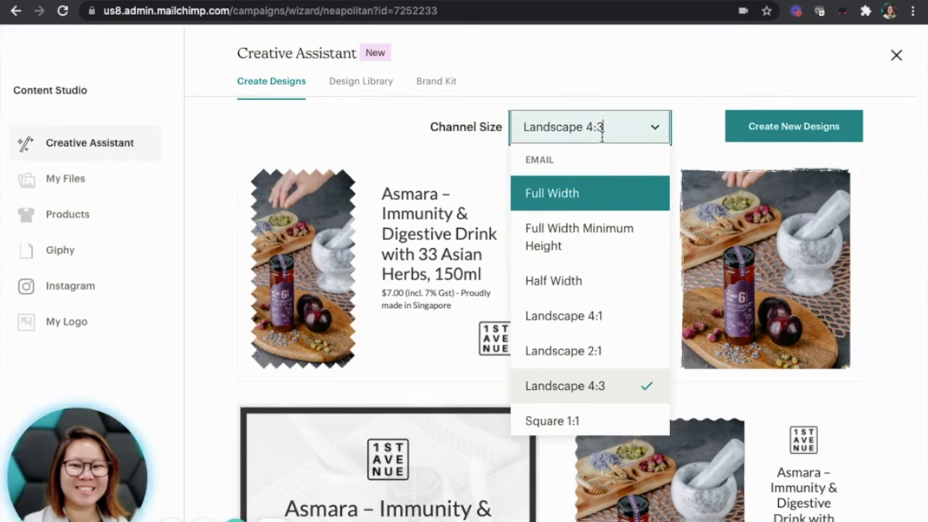
pyautogui.click(607, 428)
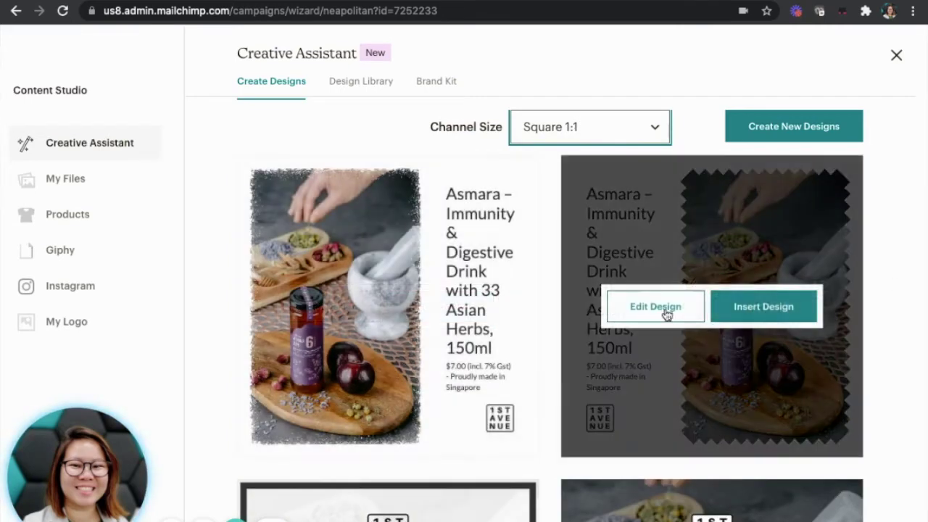
# Insert the square dark-herb-photo Asmara Immunity & Digestive Drink design into the email
pyautogui.moveTo(469, 207)
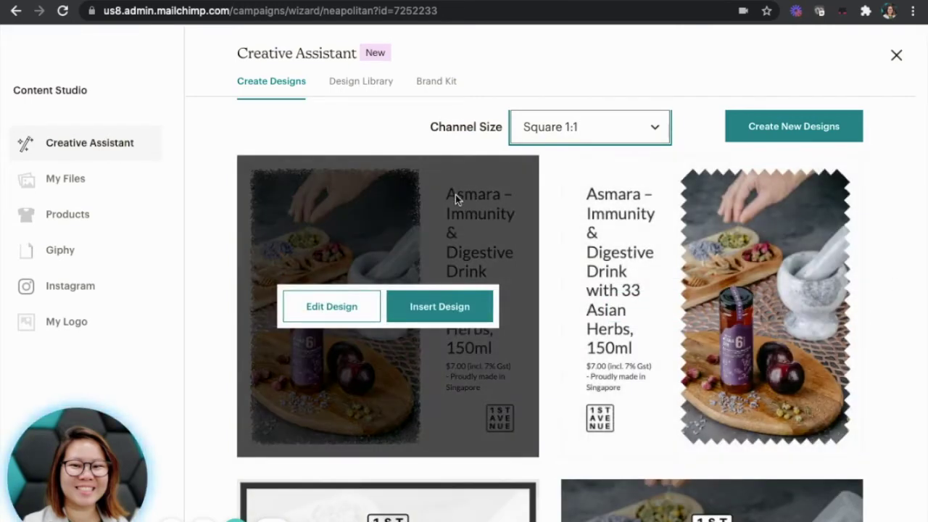
pyautogui.moveTo(605, 317)
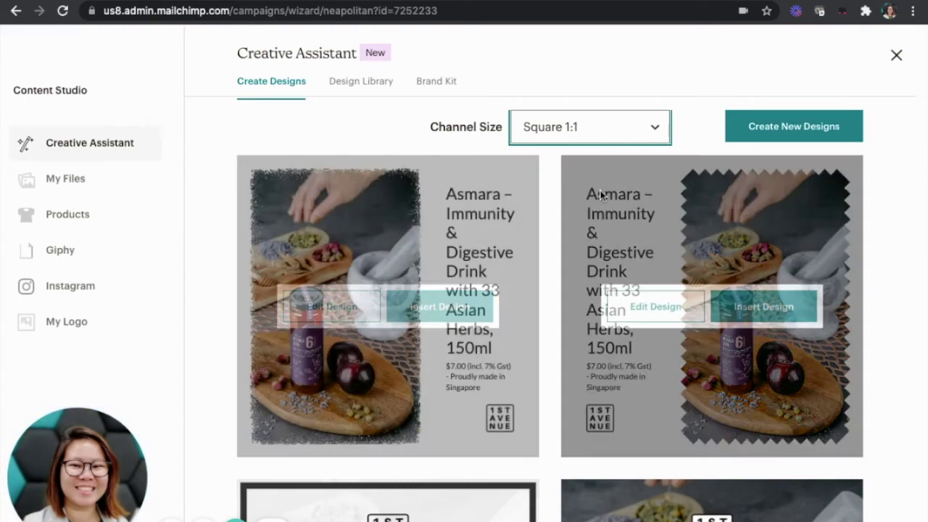
pyautogui.moveTo(526, 249)
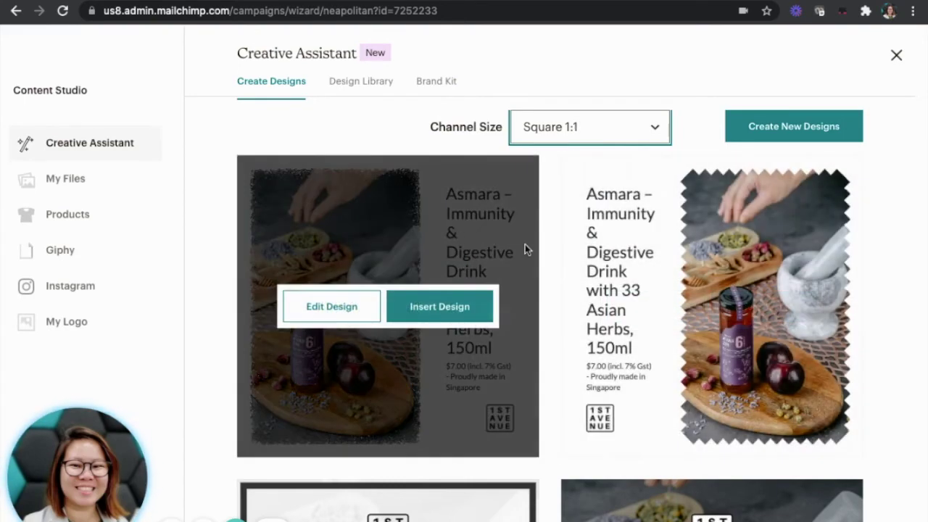
pyautogui.moveTo(657, 195)
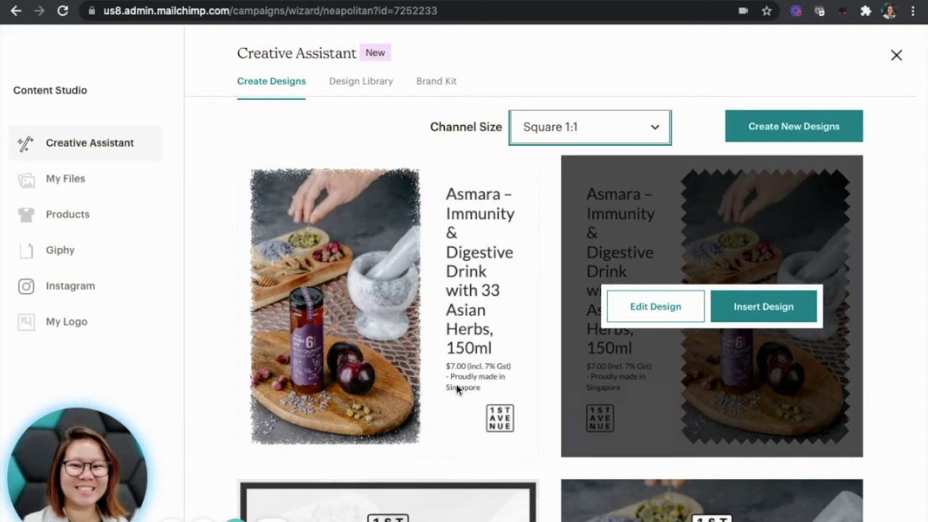
pyautogui.scroll(-6, 457, 389)
pyautogui.scroll(2, 601, 387)
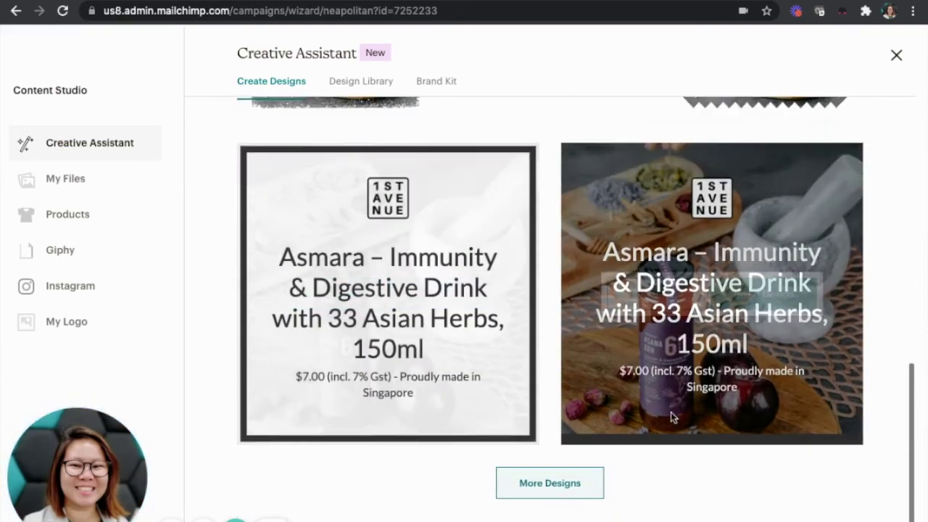
pyautogui.moveTo(721, 340)
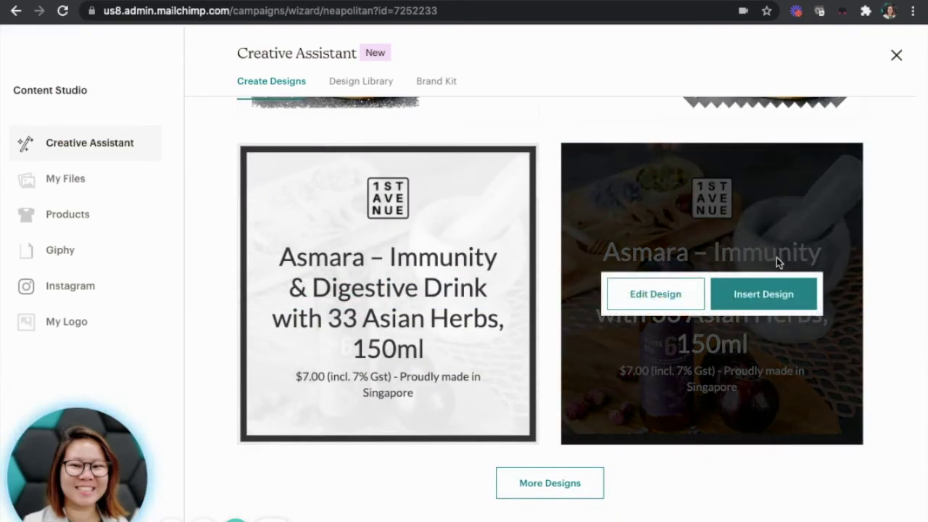
pyautogui.click(764, 301)
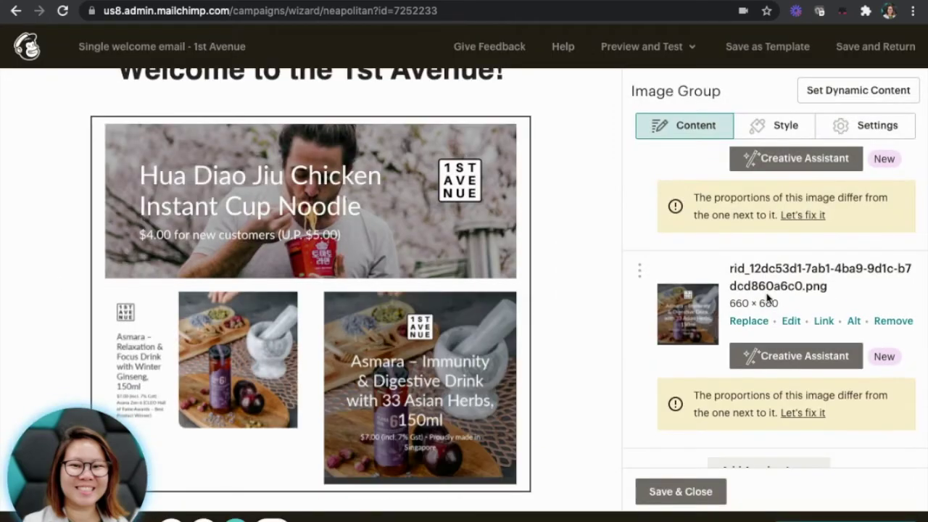
# Check the inserted Asmara image in the preview, then reopen Creative Assistant for the second image
pyautogui.scroll(-2, 449, 331)
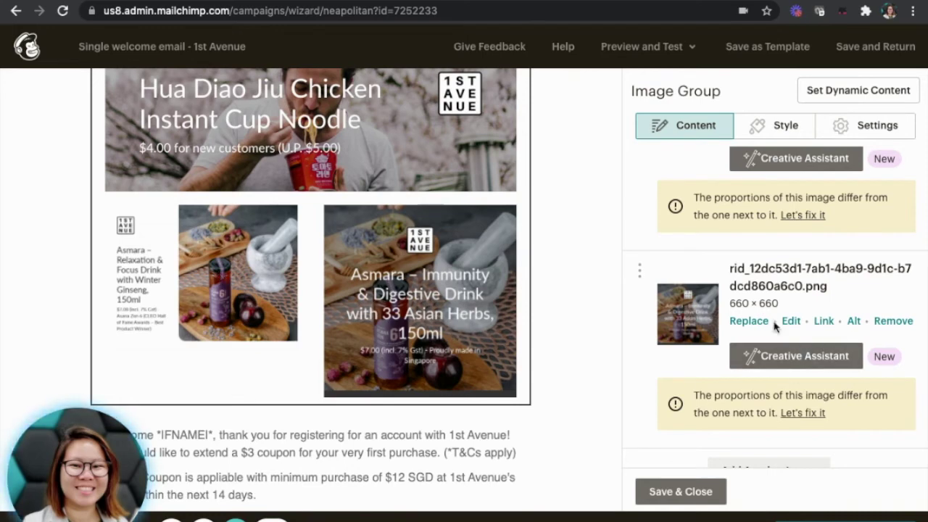
pyautogui.click(760, 358)
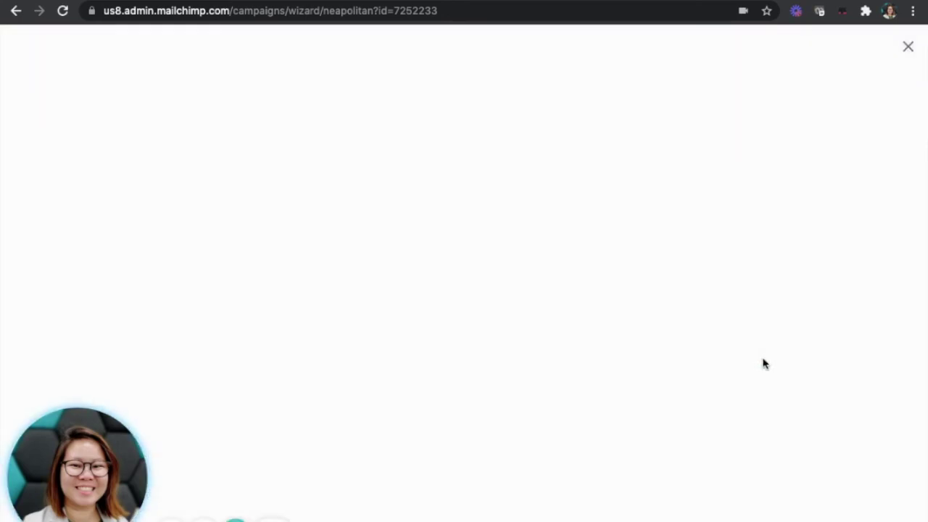
# Request two more batches of Asmara Immunity design variations
pyautogui.scroll(-6, 762, 362)
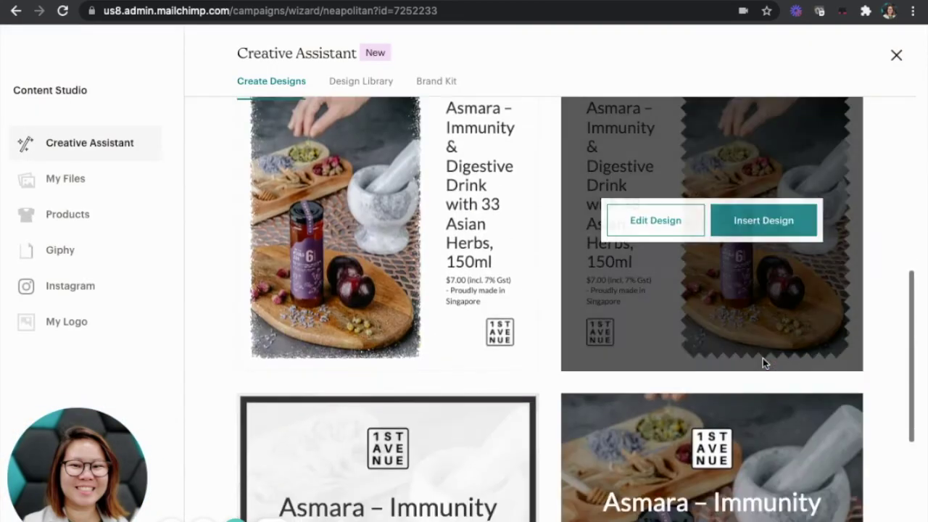
pyautogui.scroll(-5, 763, 358)
pyautogui.scroll(1, 819, 386)
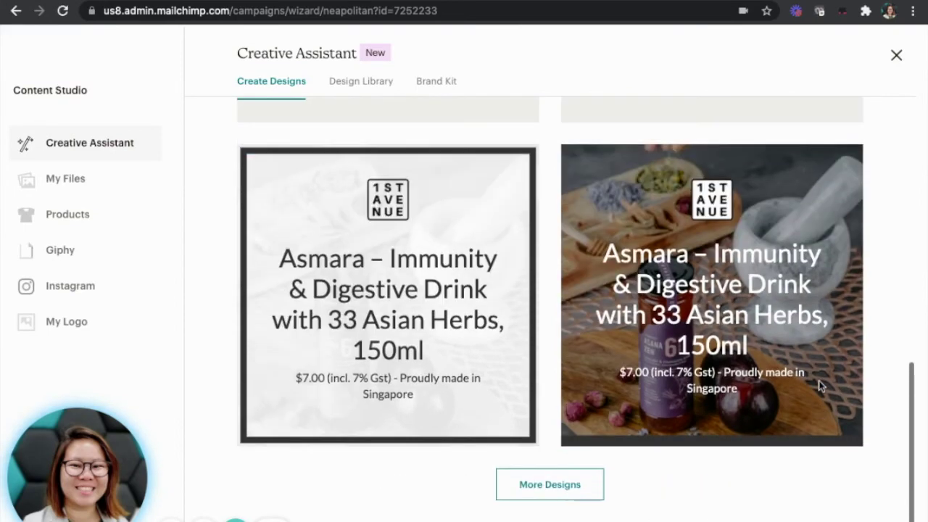
pyautogui.scroll(15, 819, 385)
pyautogui.scroll(-5, 818, 385)
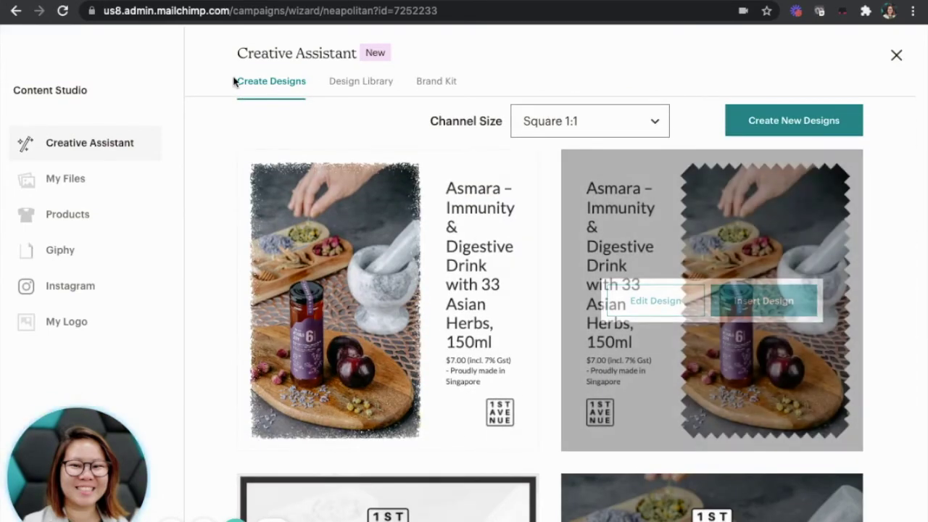
pyautogui.scroll(-5, 358, 394)
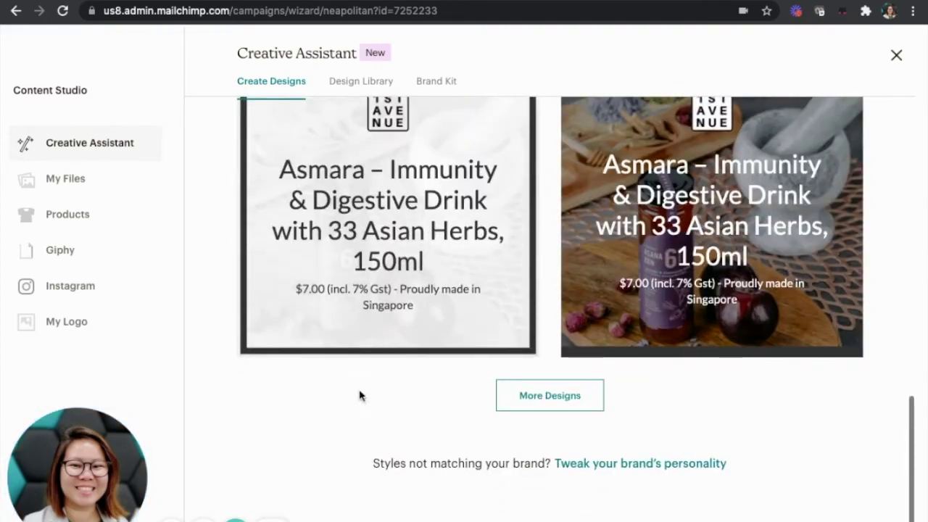
pyautogui.click(554, 395)
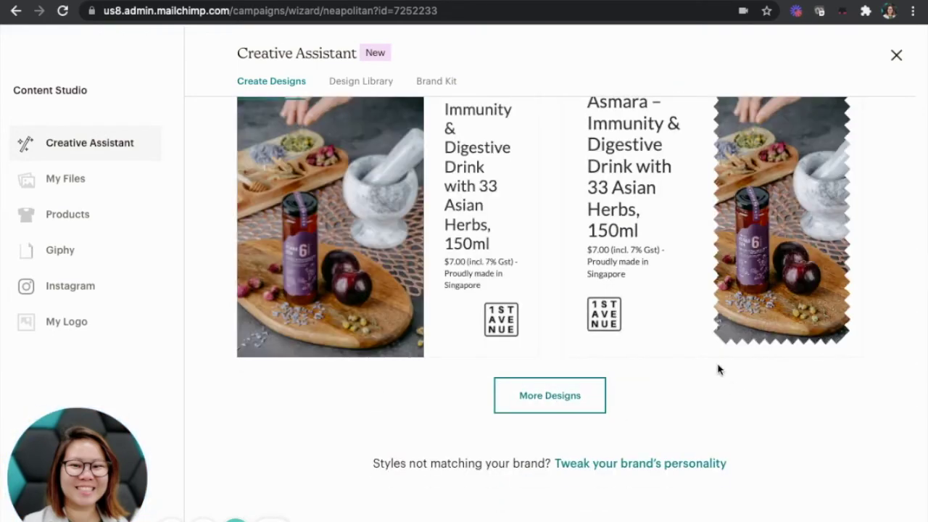
pyautogui.click(573, 397)
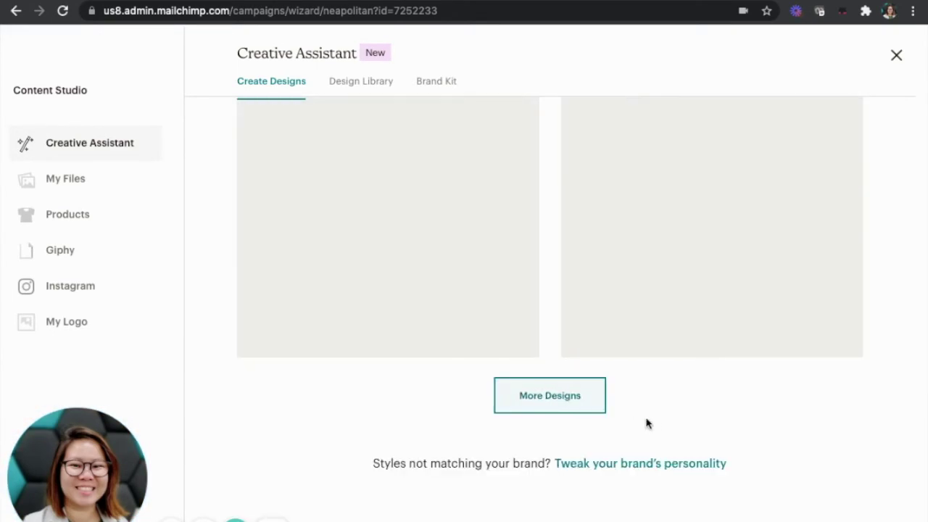
# Insert the square design with a dark text banner over the lime-and-herbs photo
pyautogui.scroll(8, 647, 423)
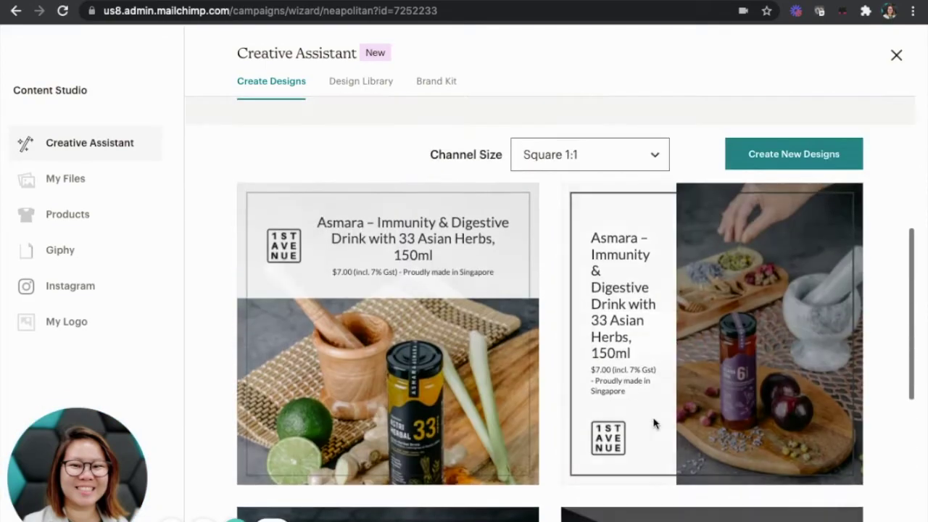
pyautogui.scroll(-5, 653, 424)
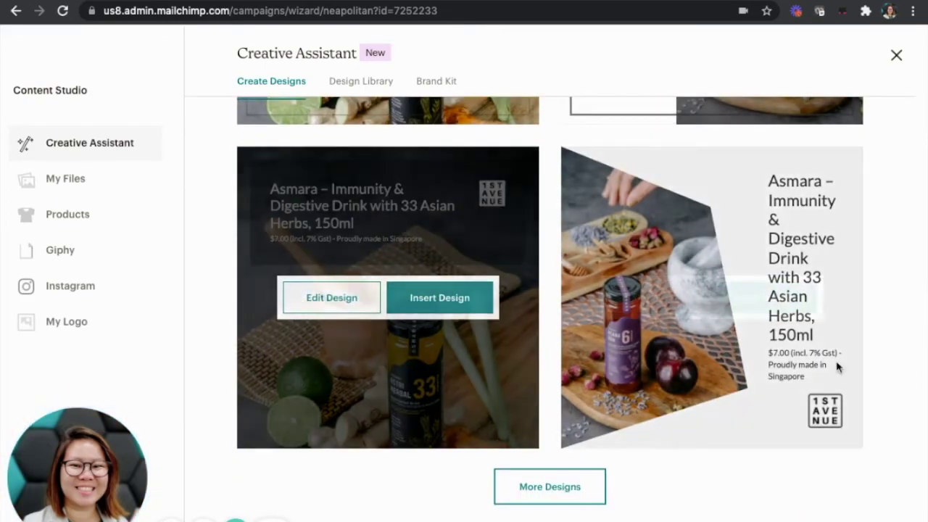
pyautogui.moveTo(760, 370)
pyautogui.moveTo(430, 275)
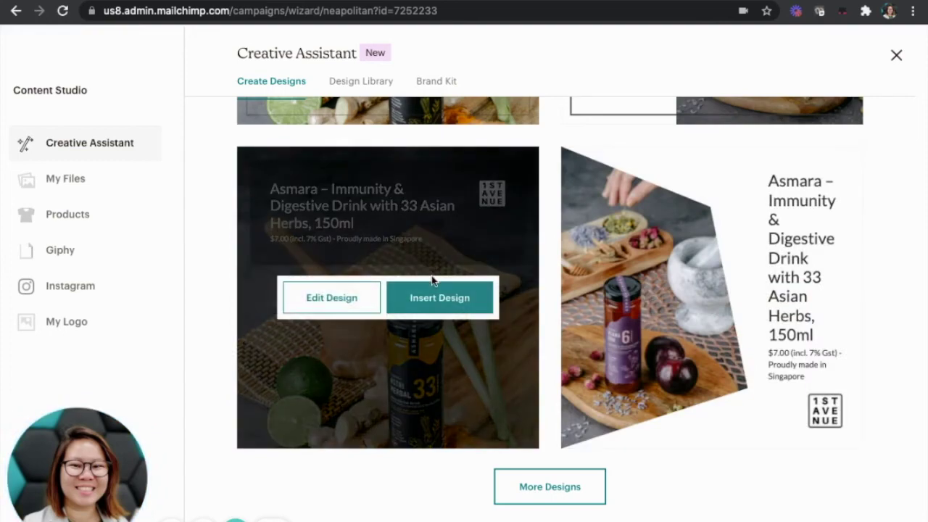
pyautogui.click(447, 302)
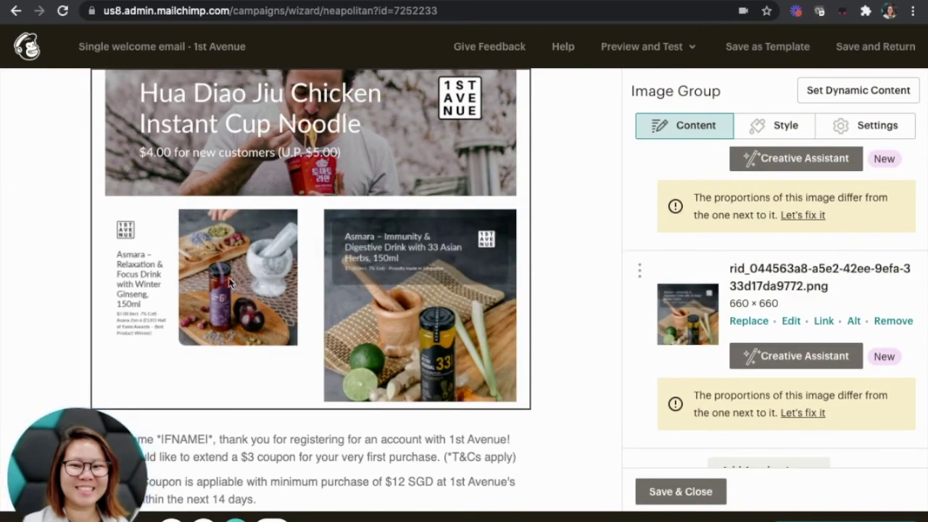
# Reopen Creative Assistant for the Relaxation & Focus Drink image and briefly preview a design's editor
pyautogui.scroll(2, 770, 224)
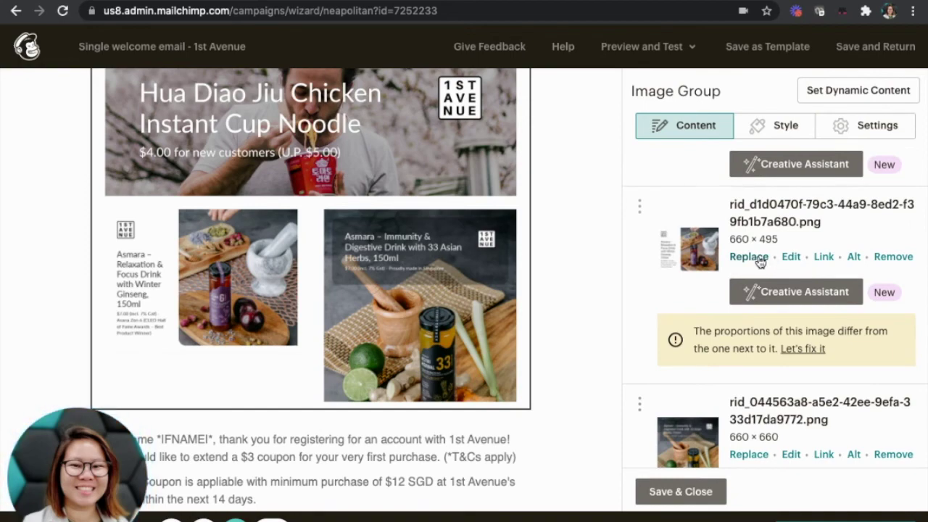
pyautogui.click(785, 297)
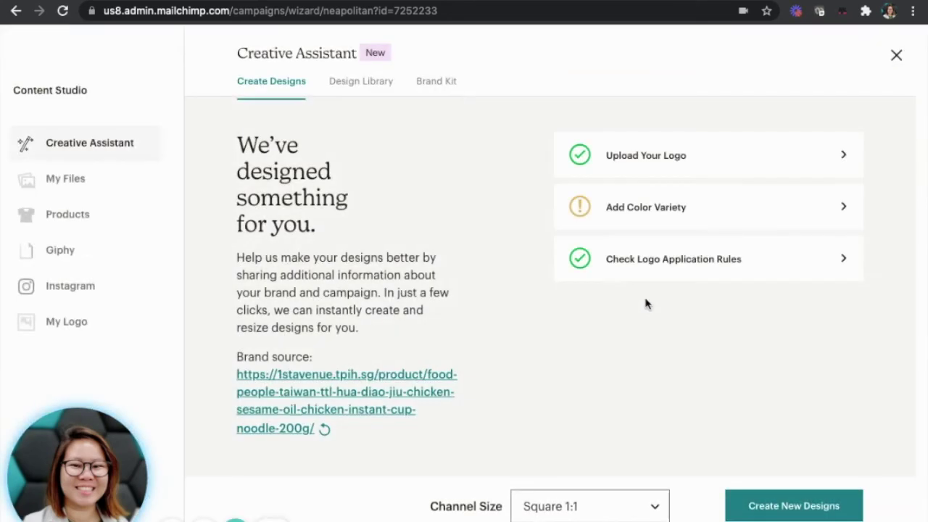
pyautogui.scroll(-3, 591, 301)
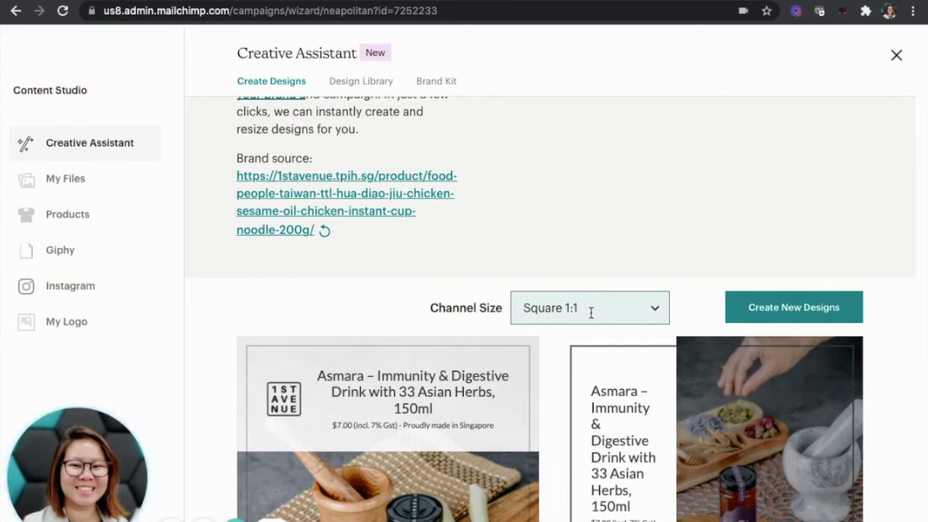
pyautogui.scroll(-8, 605, 303)
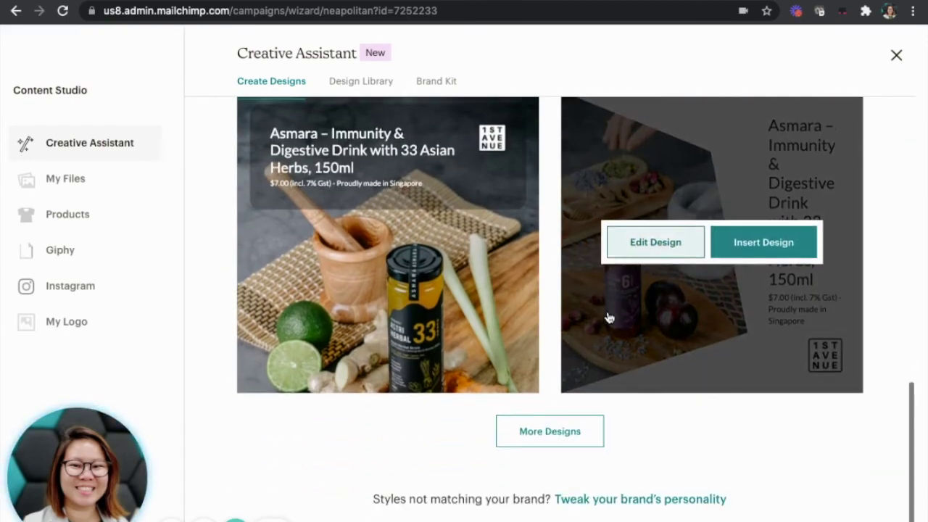
pyautogui.click(655, 243)
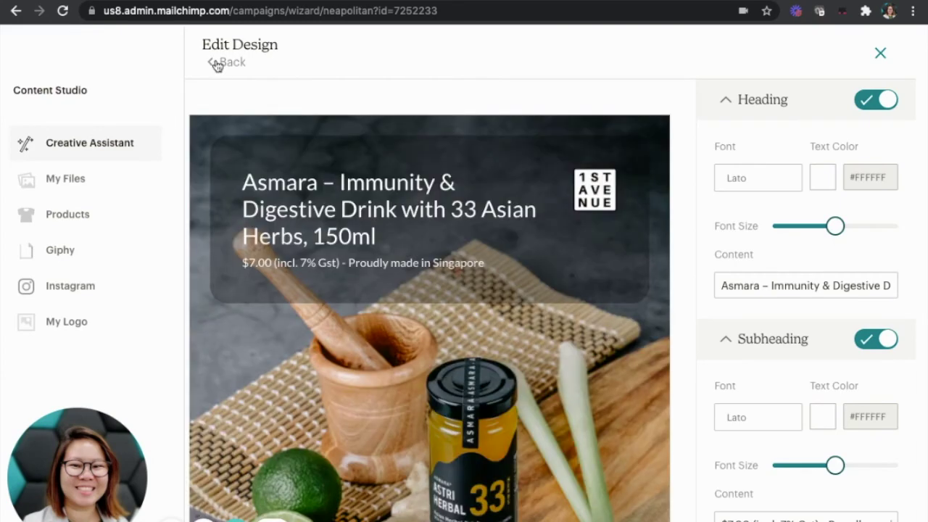
pyautogui.click(215, 62)
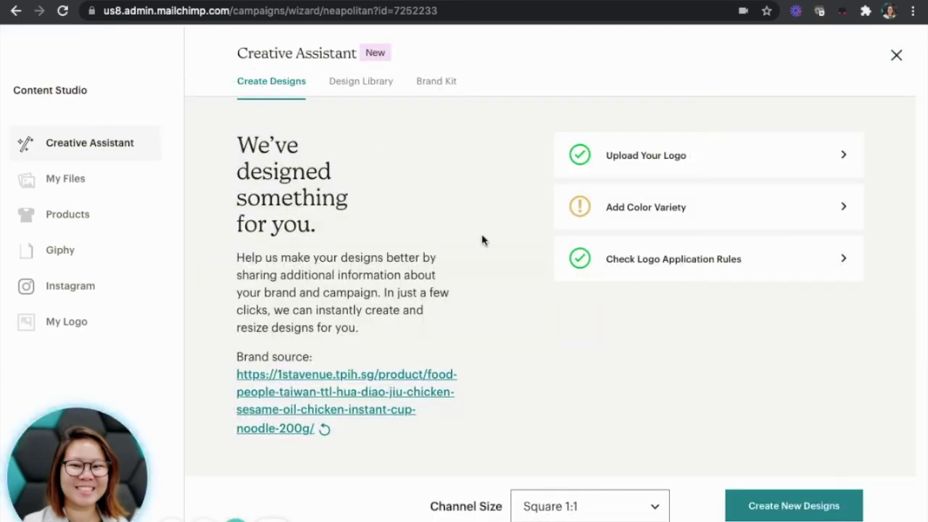
# Insert the square angled-herb-photo Asmara Immunity design in place of the Relaxation image
pyautogui.scroll(-10, 483, 240)
pyautogui.scroll(-3, 483, 242)
pyautogui.scroll(2, 616, 290)
pyautogui.moveTo(758, 337)
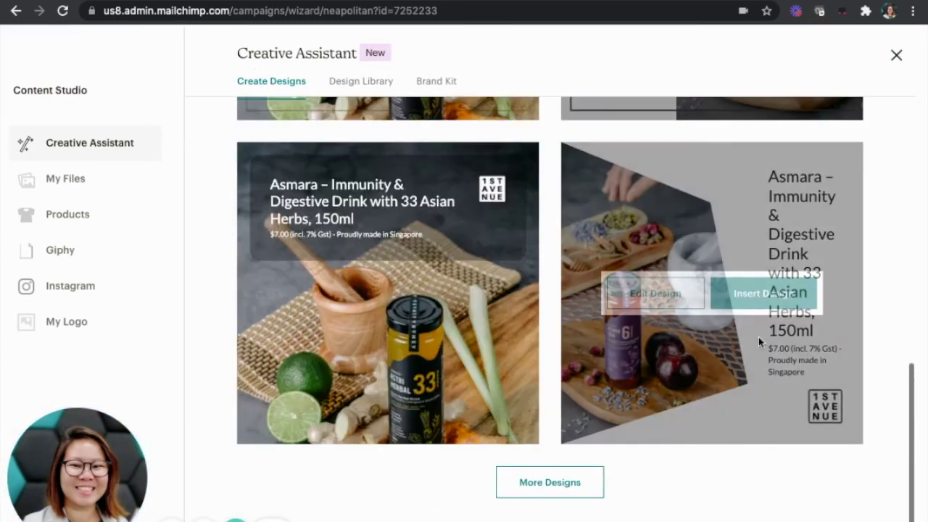
pyautogui.click(765, 293)
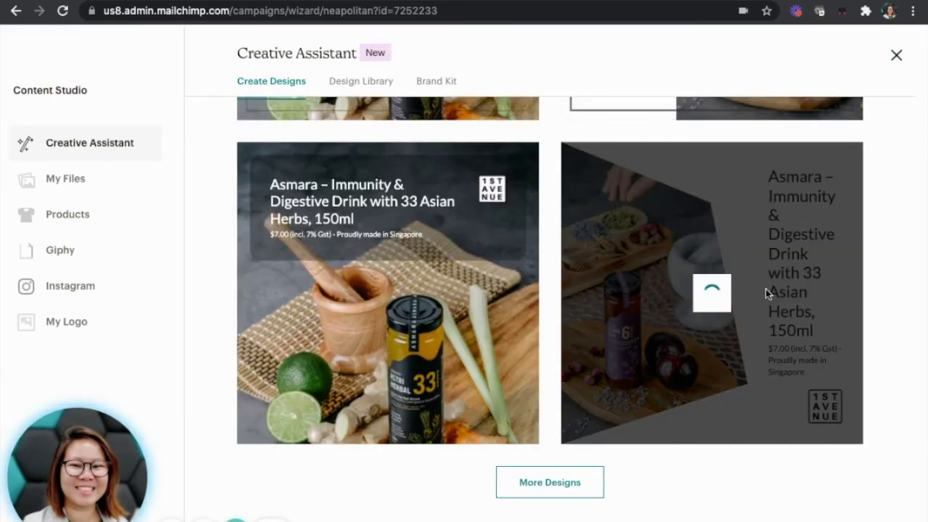